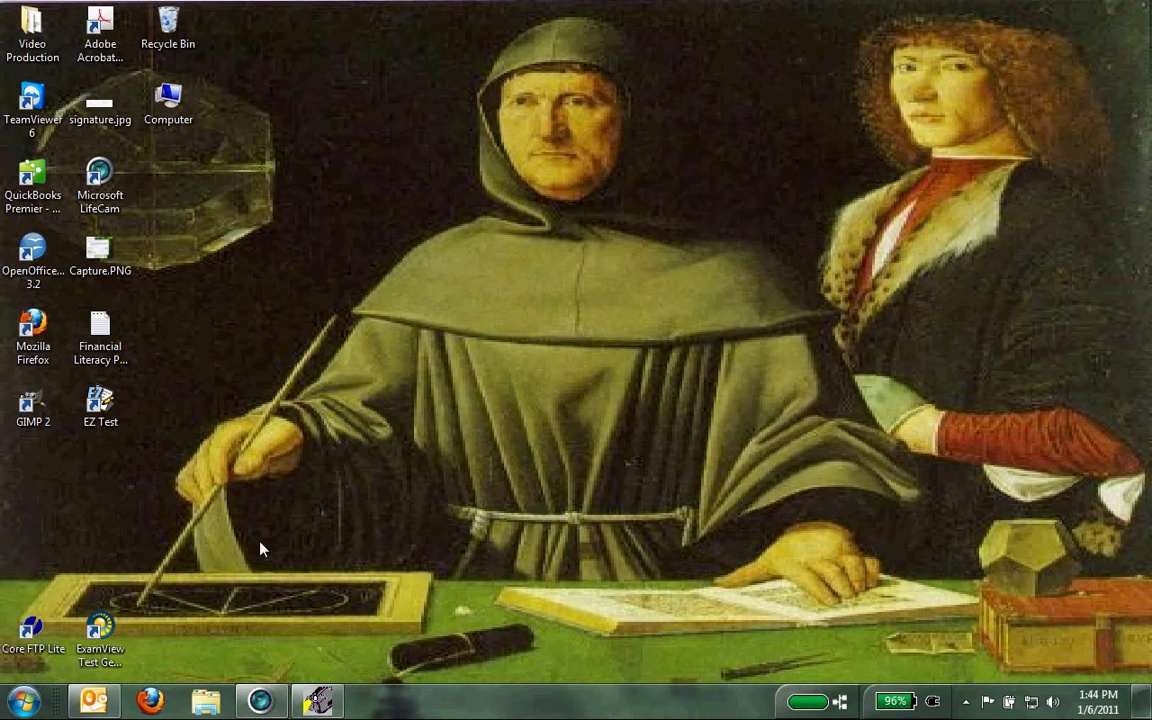
Step: Open Firefox and go to the course page at tiny.cc/CAS133
click(150, 702)
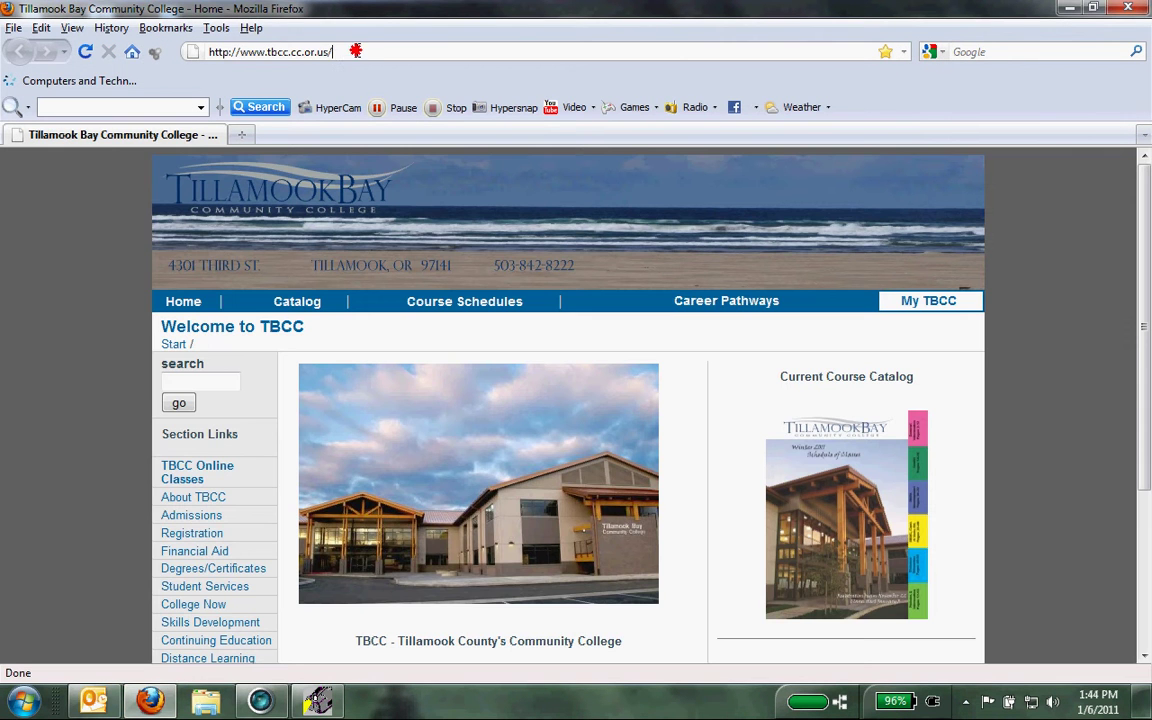
click(320, 46)
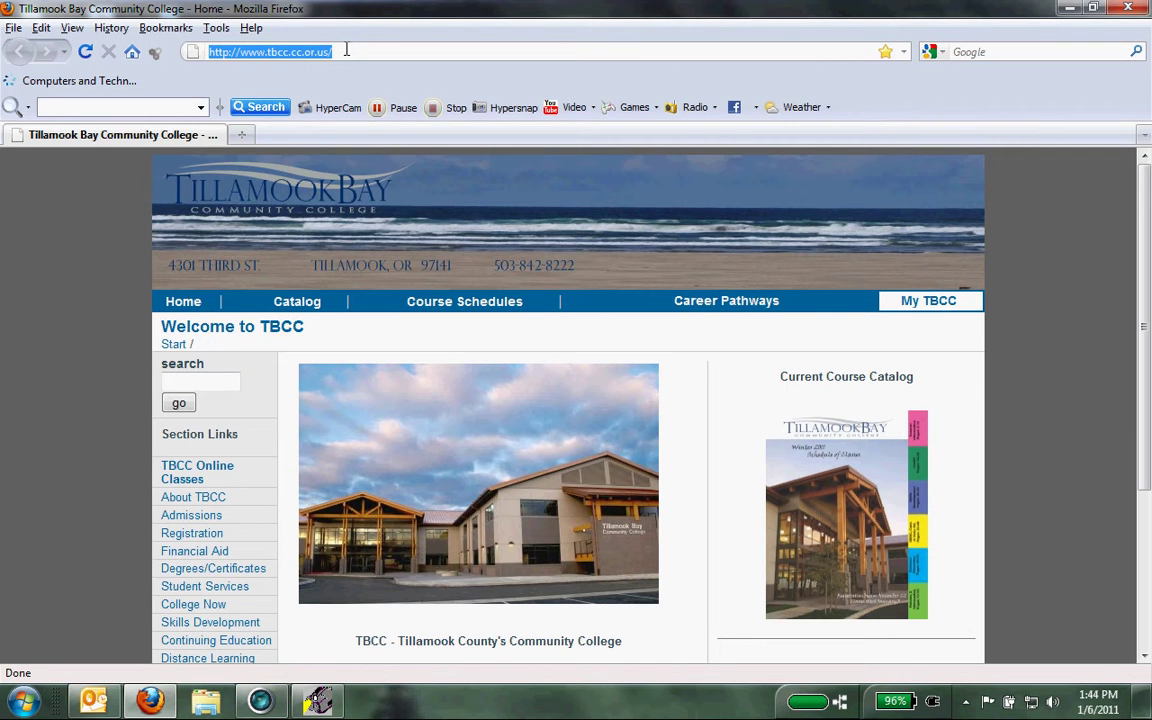
text(tiny.)
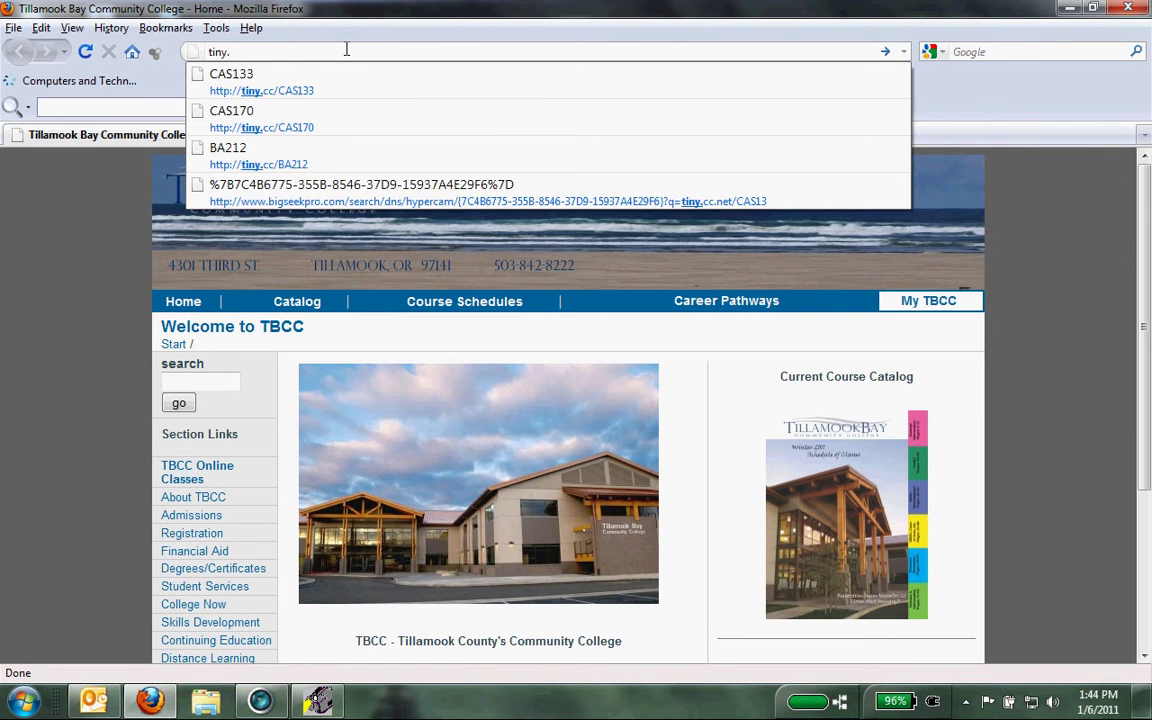
text(cc/)
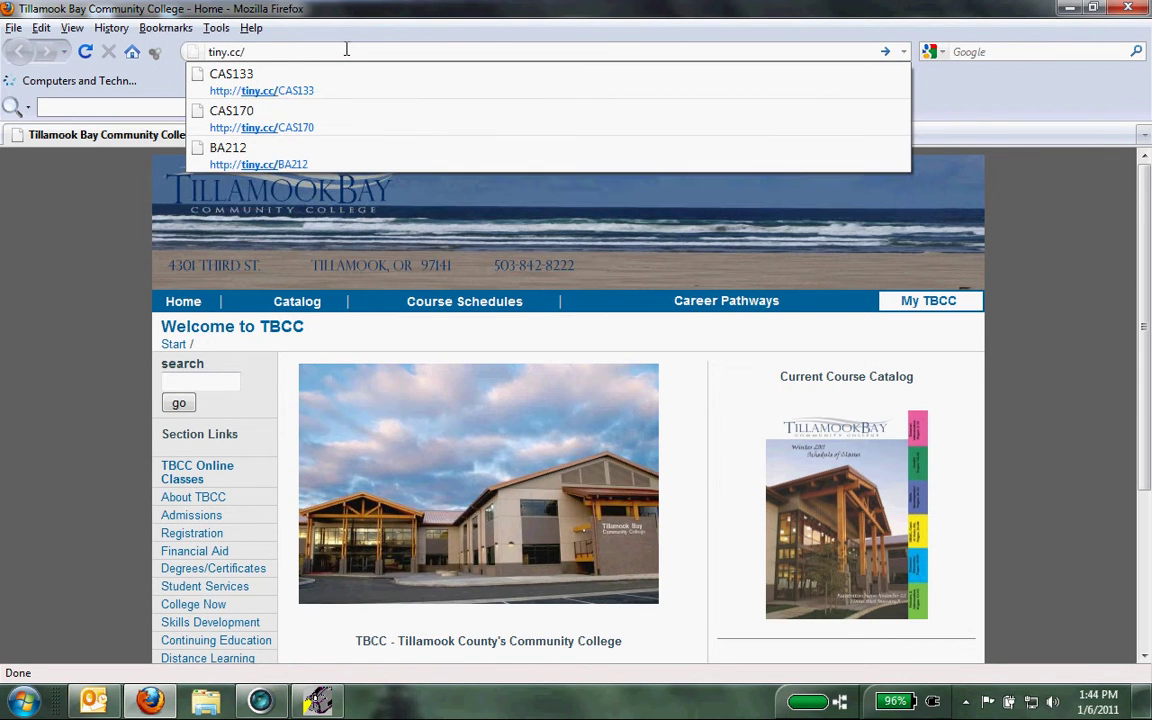
text(CAS133)
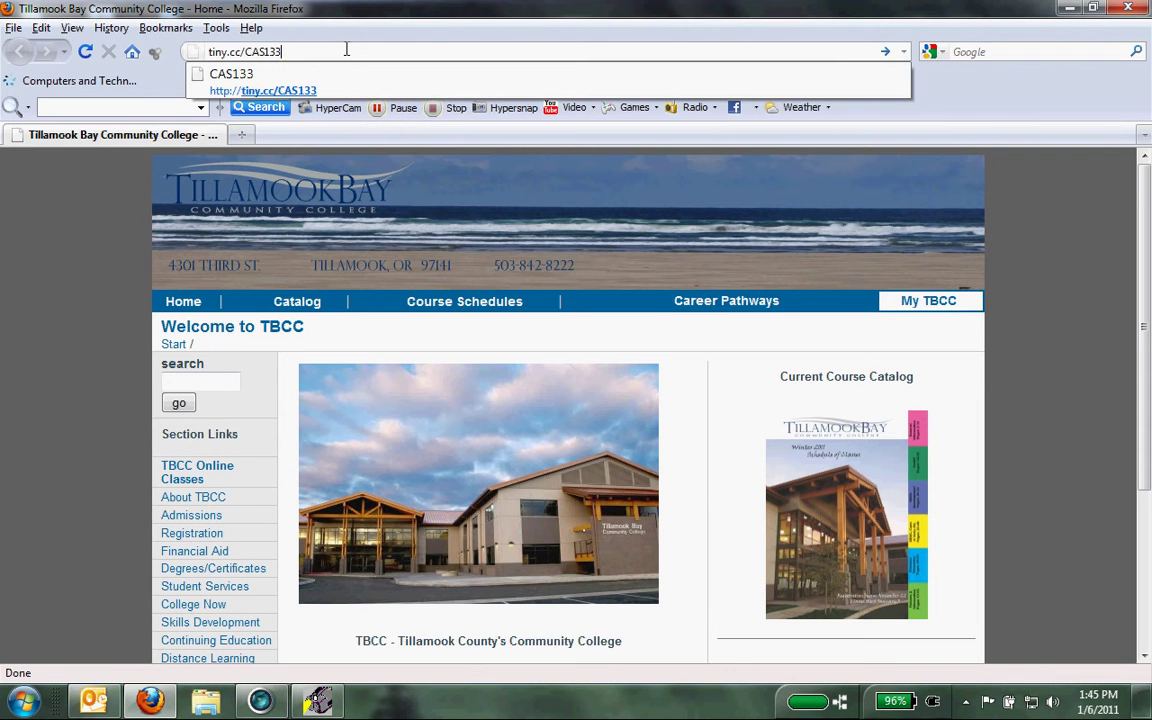
key(Return)
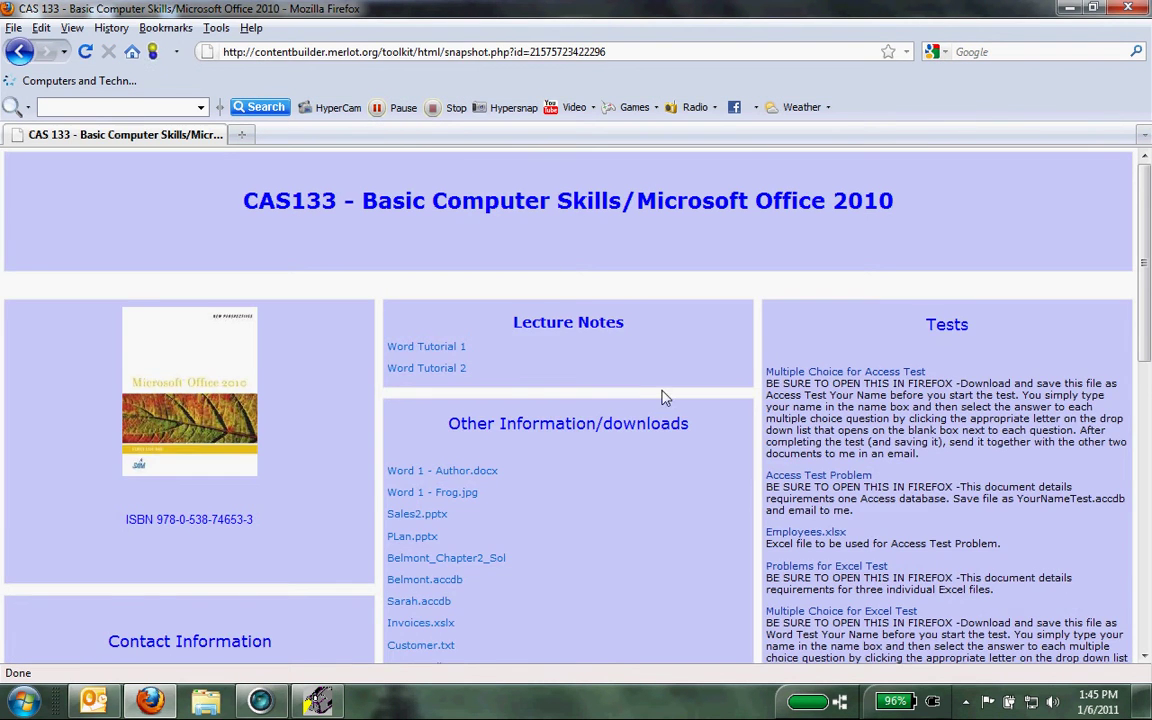
Step: Find the Data Files Download link among the course page's other information and downloads, and open it
scroll(602, 496, down, 1)
scroll(590, 447, down, 5)
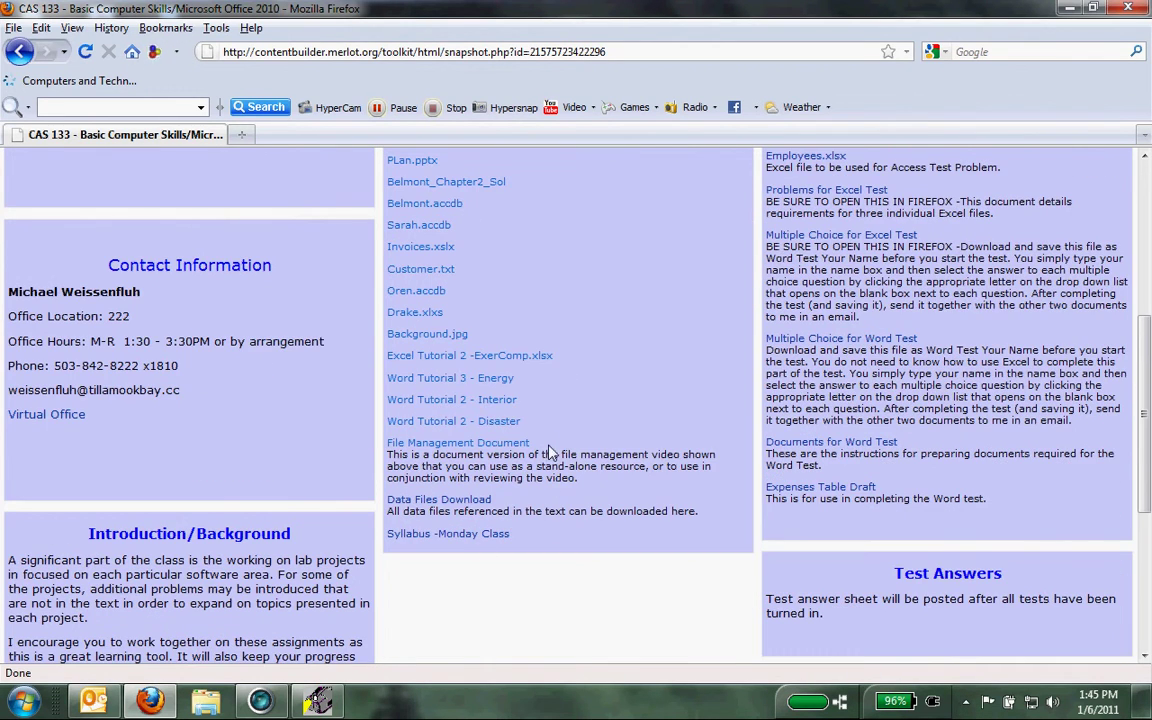
scroll(550, 400, up, 3)
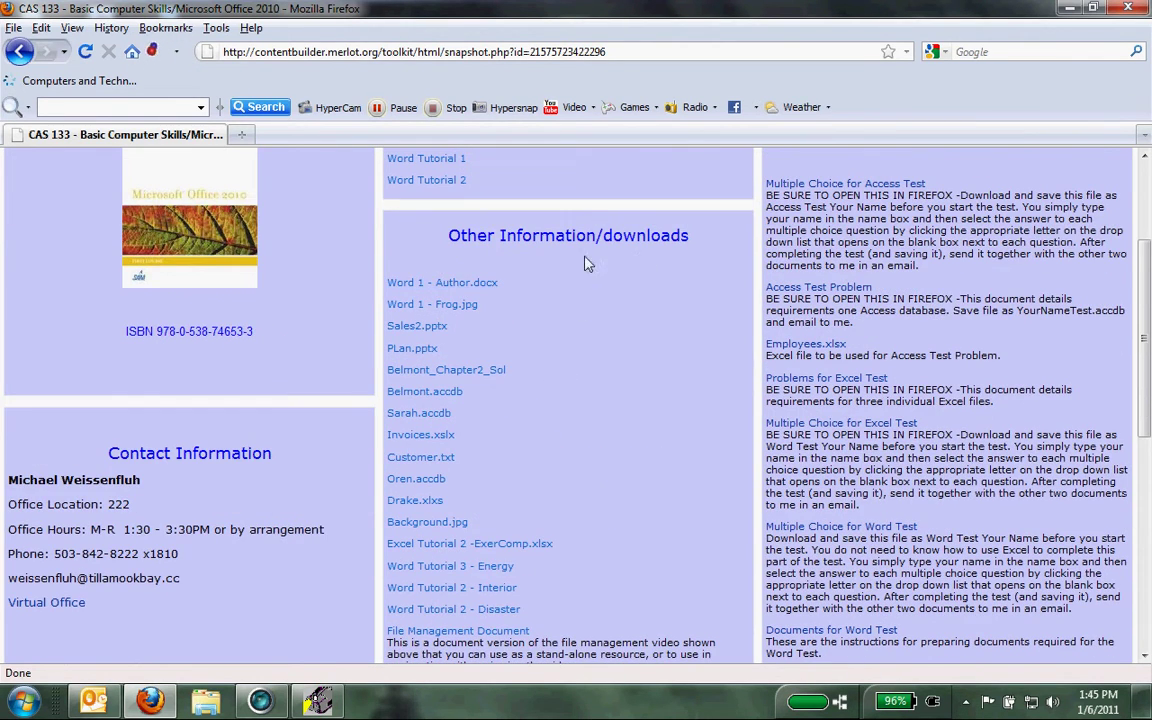
scroll(396, 455, down, 2)
scroll(396, 455, down, 2)
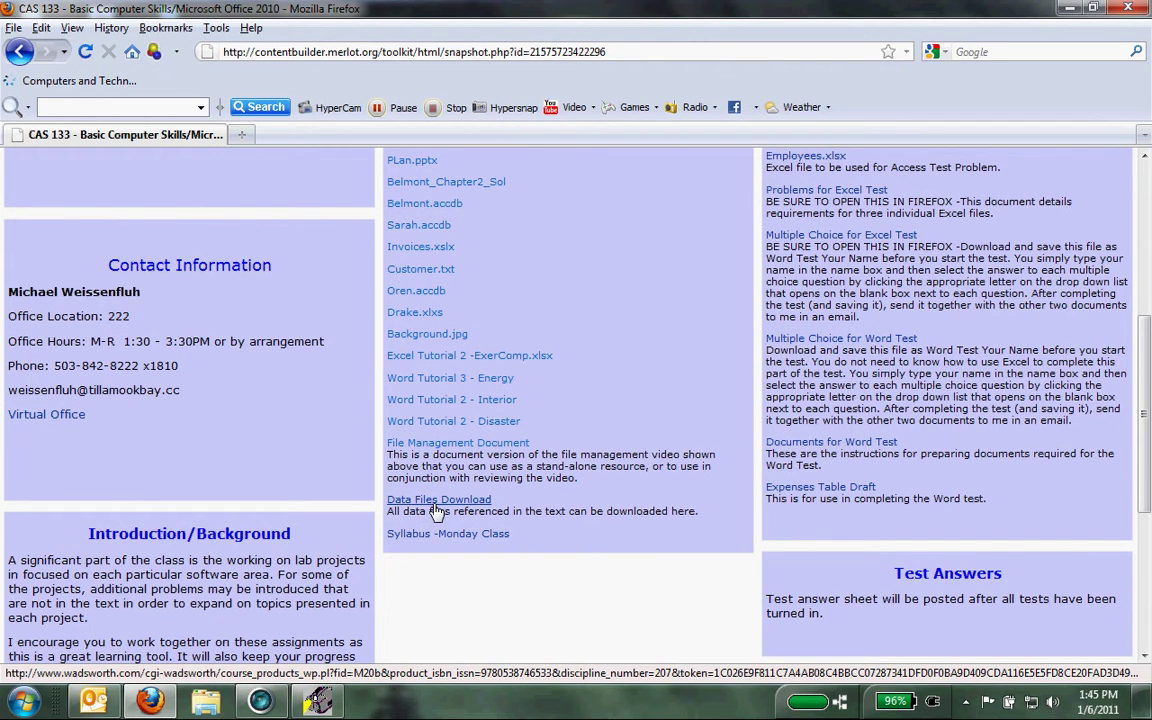
click(433, 502)
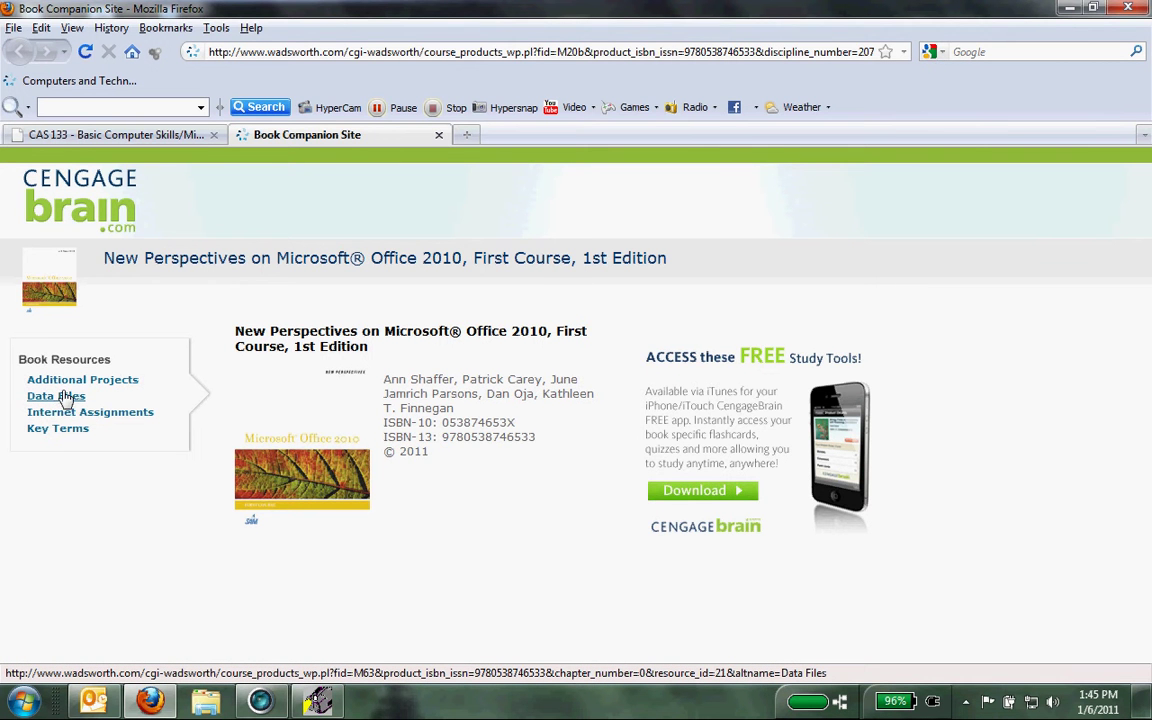
Step: Open the book's Data Files resources and save the Data Files for Text archive, 053874653X_241924.exe
click(68, 404)
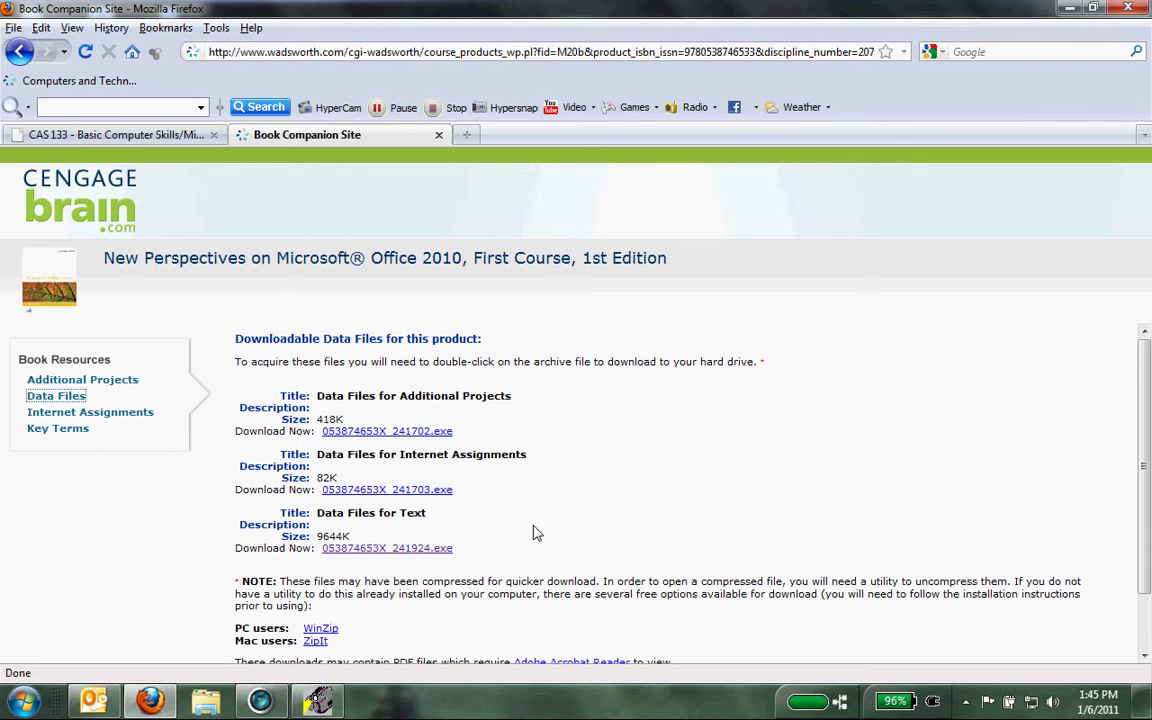
click(381, 550)
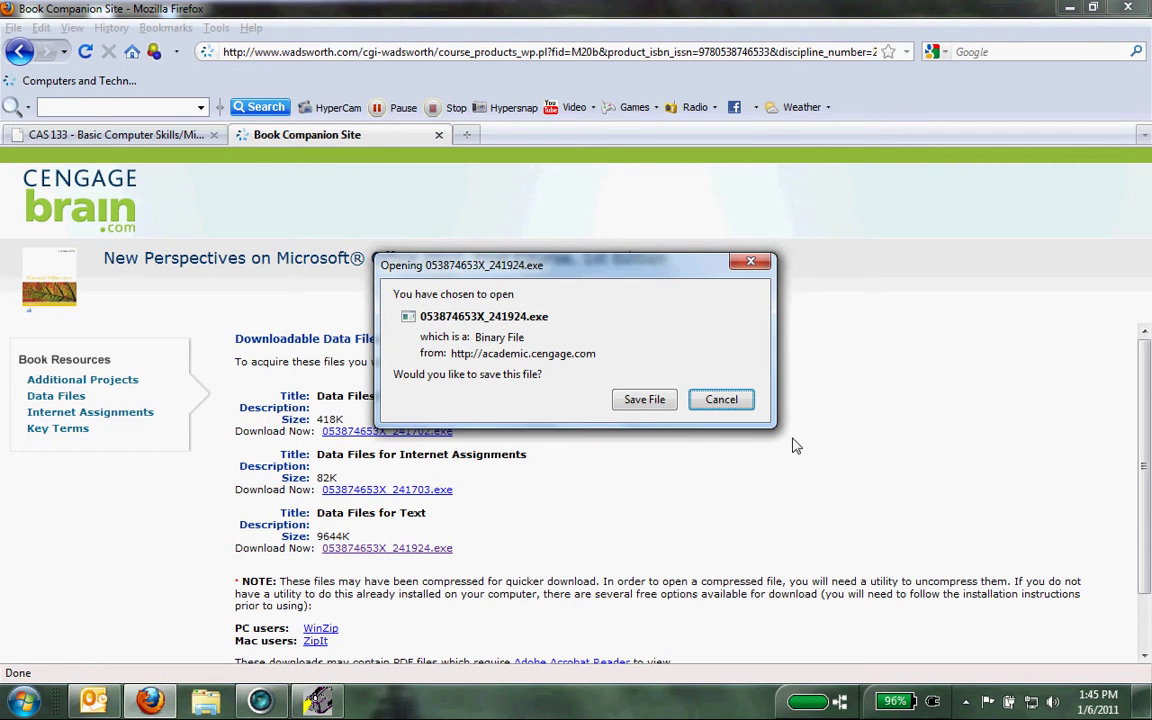
click(633, 403)
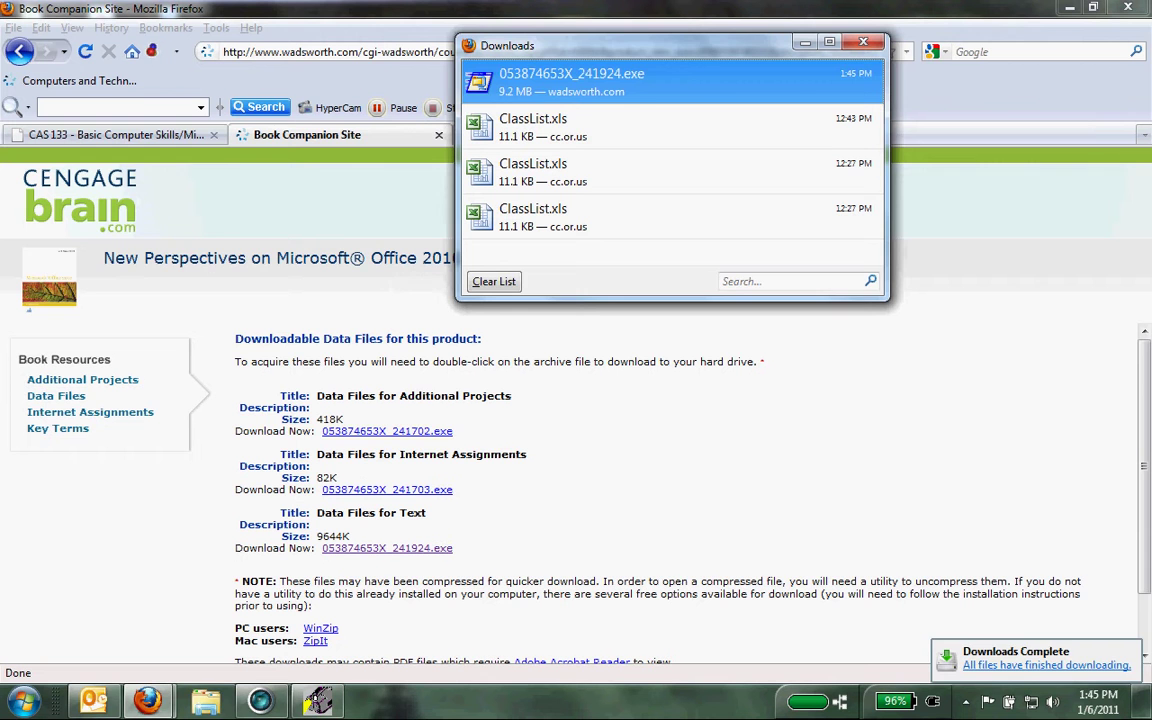
Step: Open the Downloads folder in Windows Explorer and run 053874653X_241924.exe, allowing the unverified publisher
click(210, 703)
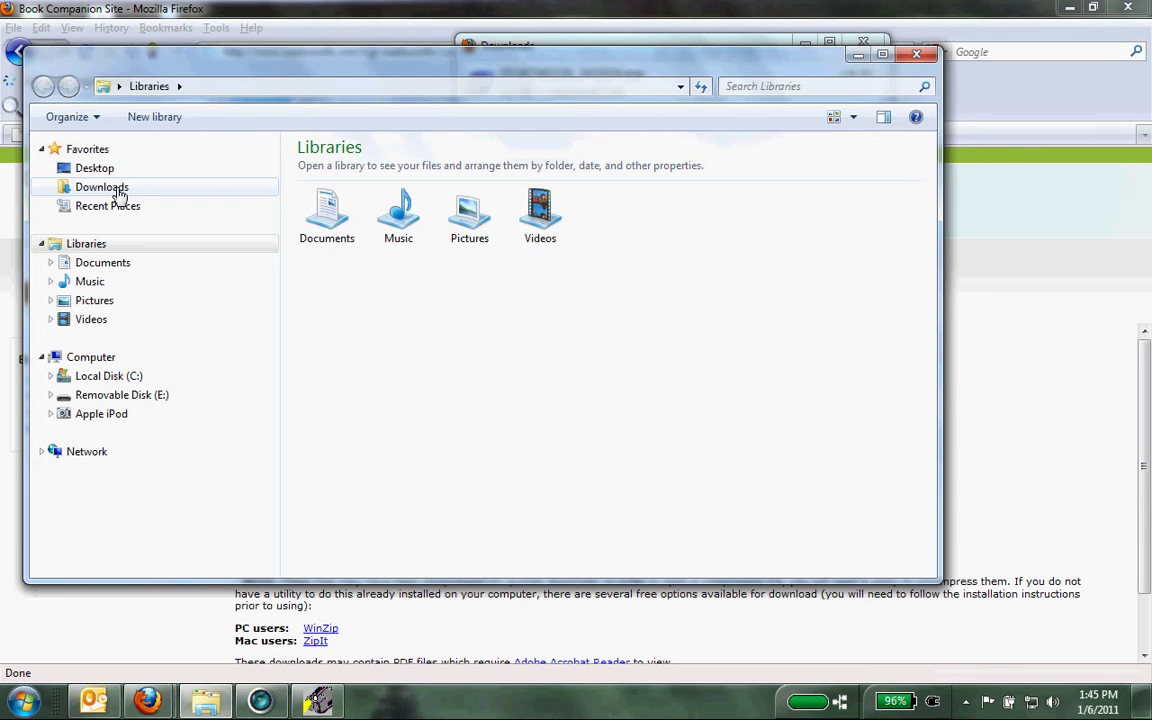
click(116, 190)
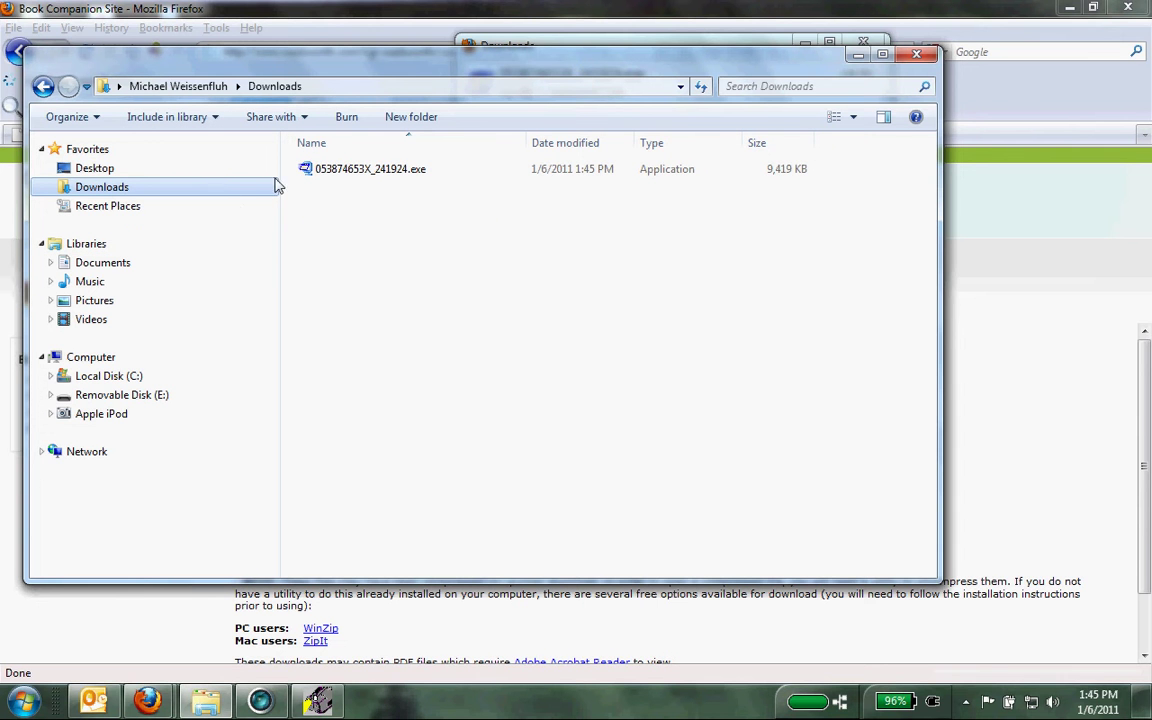
double_click(413, 172)
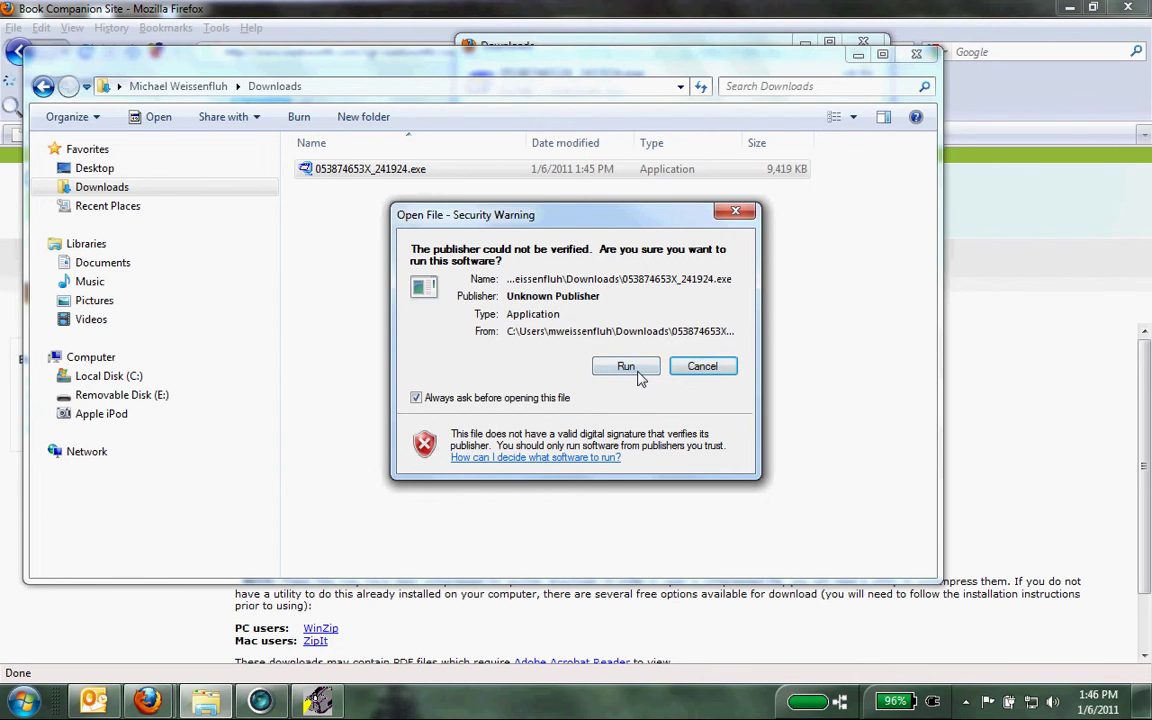
click(637, 372)
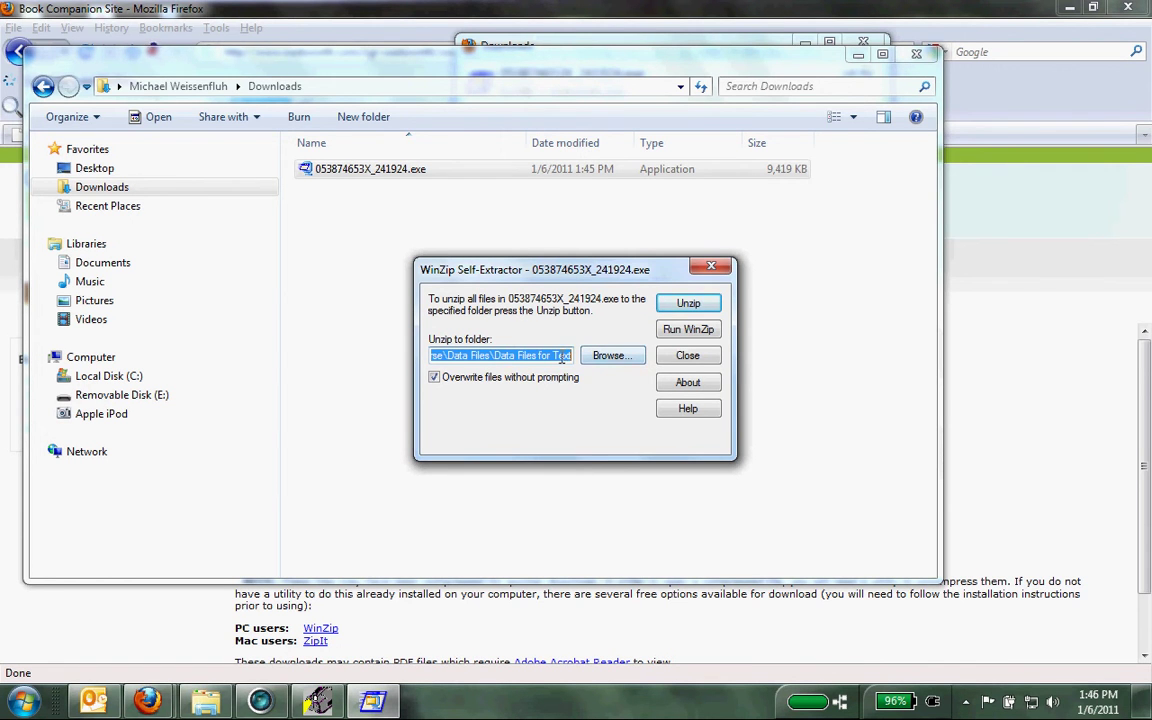
Step: Unzip the data files to Removable Disk (E:) and close the WinZip Self-Extractor
click(610, 358)
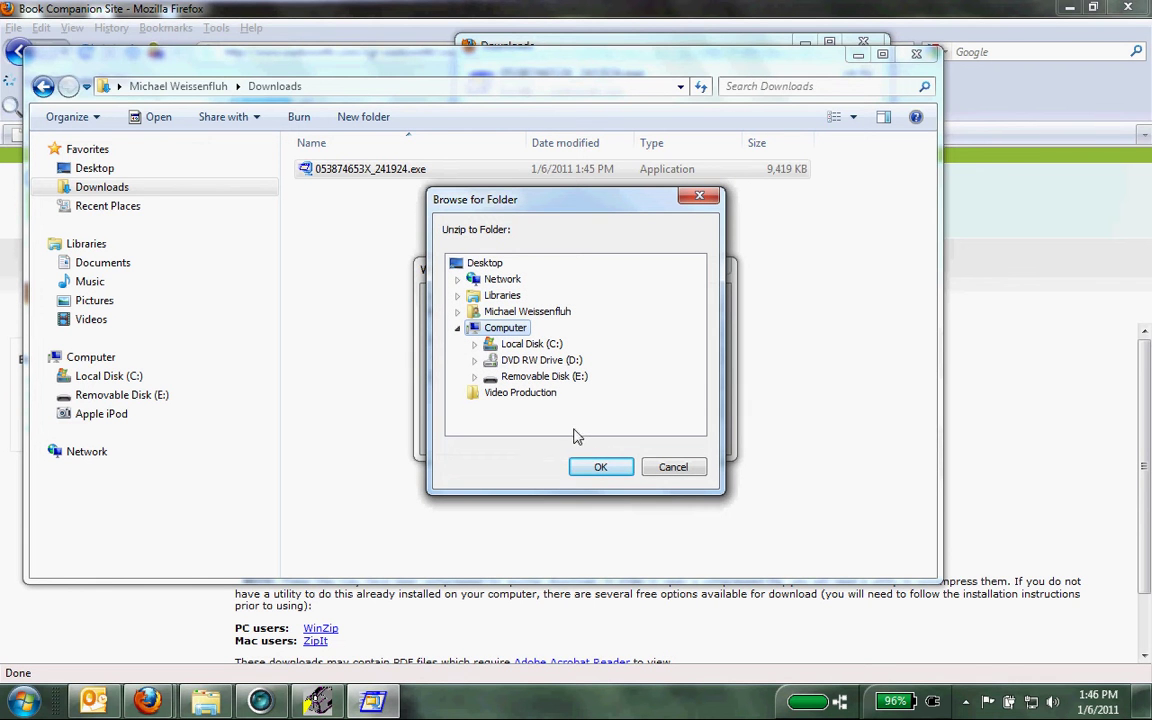
click(512, 329)
click(548, 377)
click(595, 467)
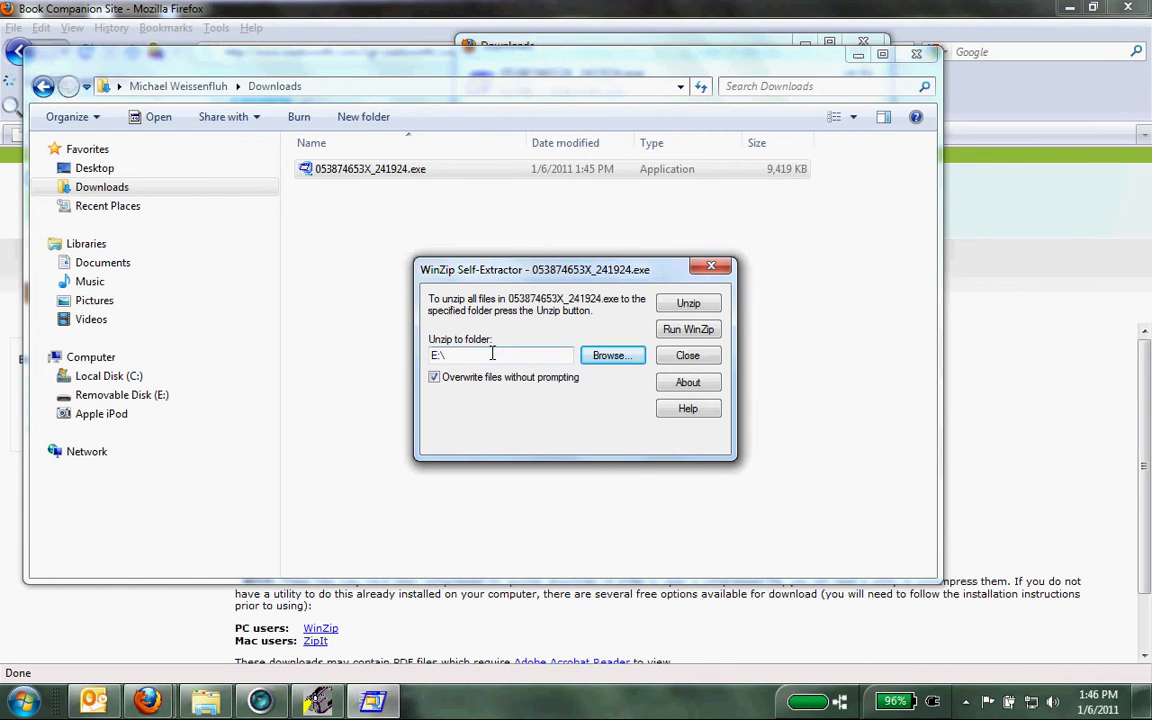
click(695, 305)
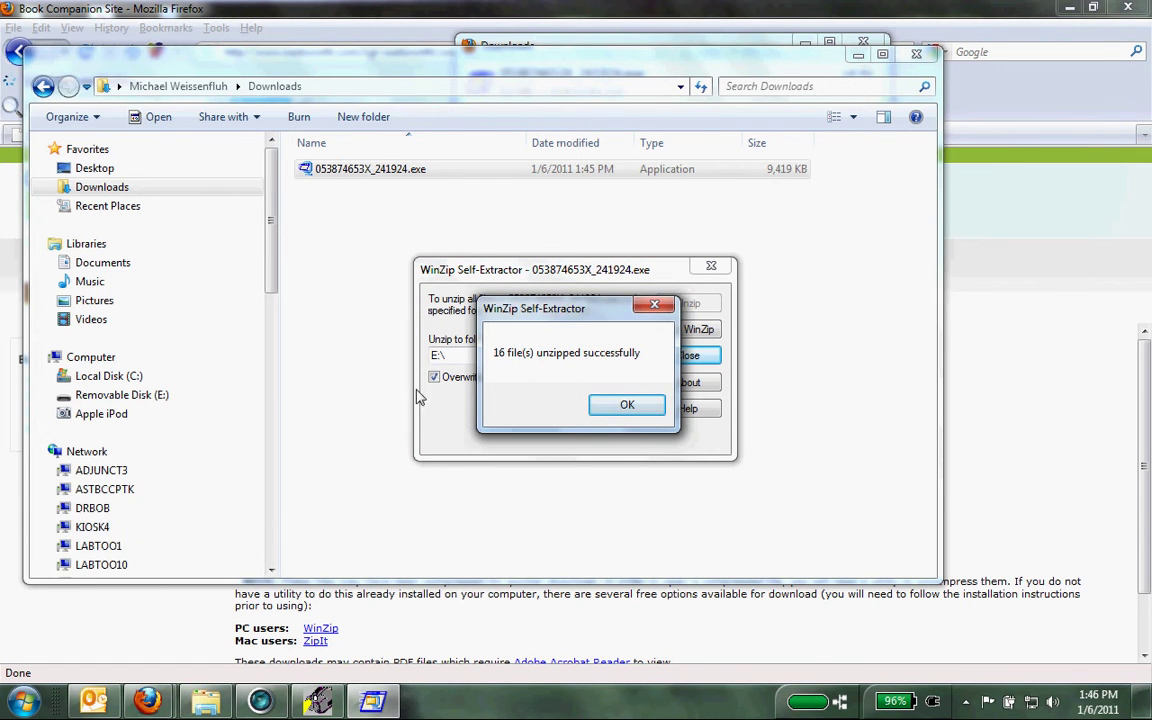
click(622, 406)
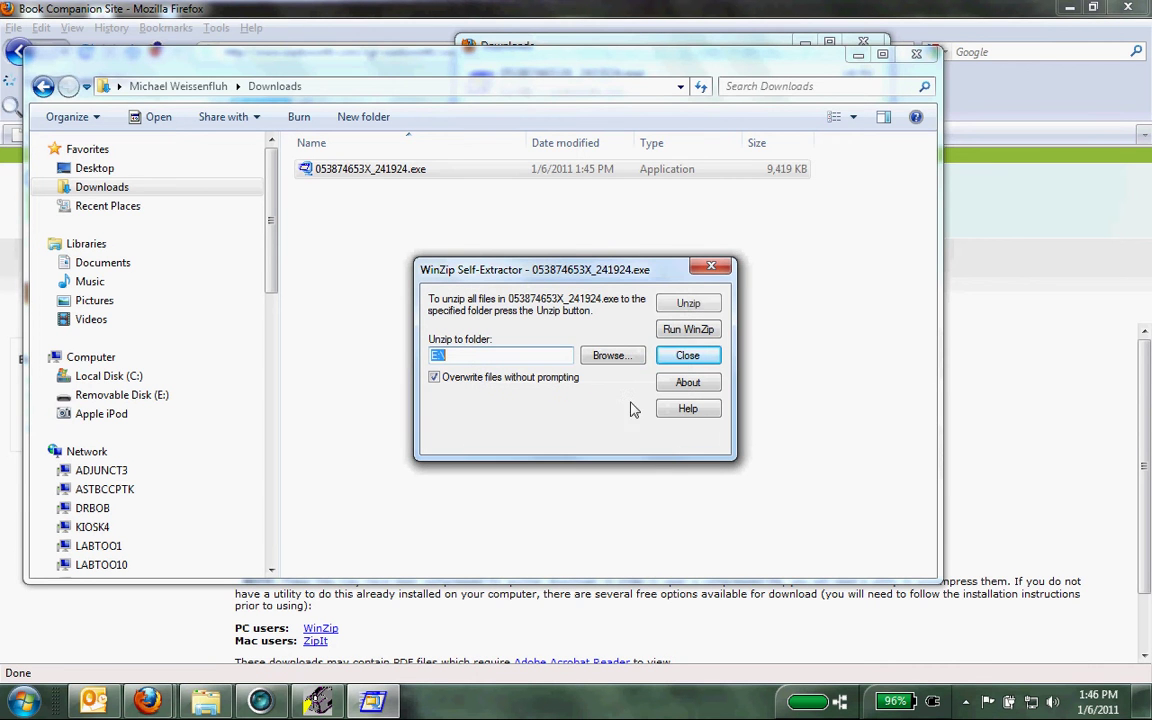
click(720, 268)
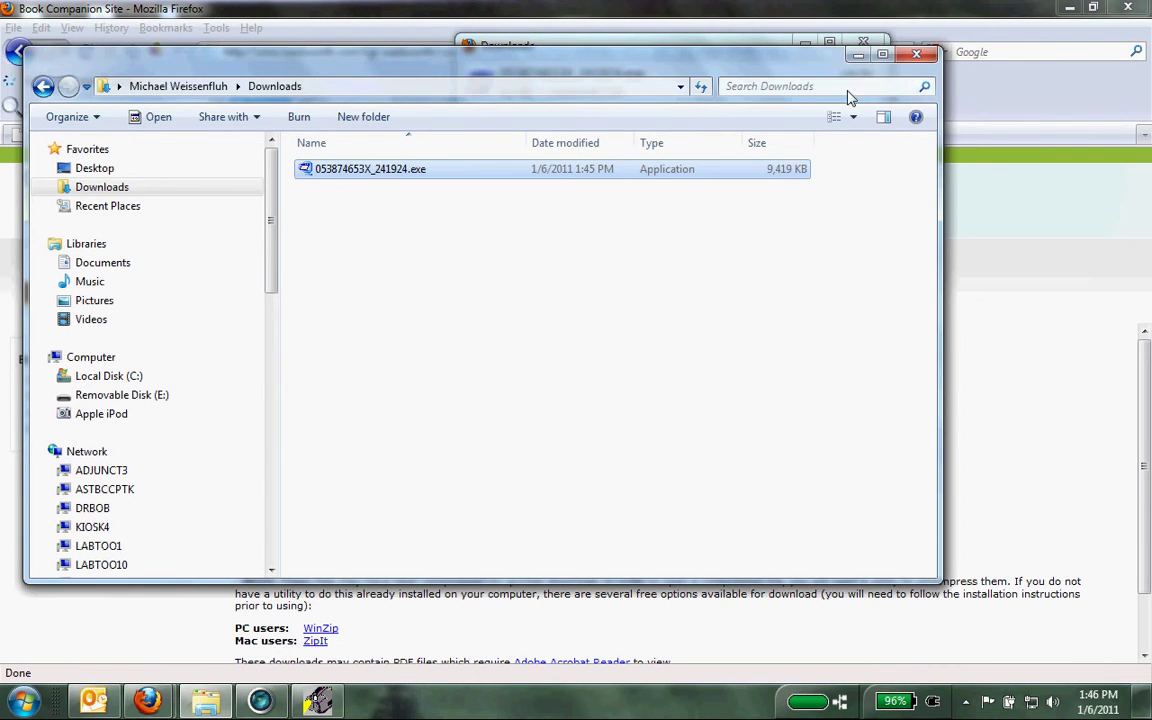
Step: Clear away the Downloads folder window and the download list, and quit Firefox without saving the tabs
click(915, 54)
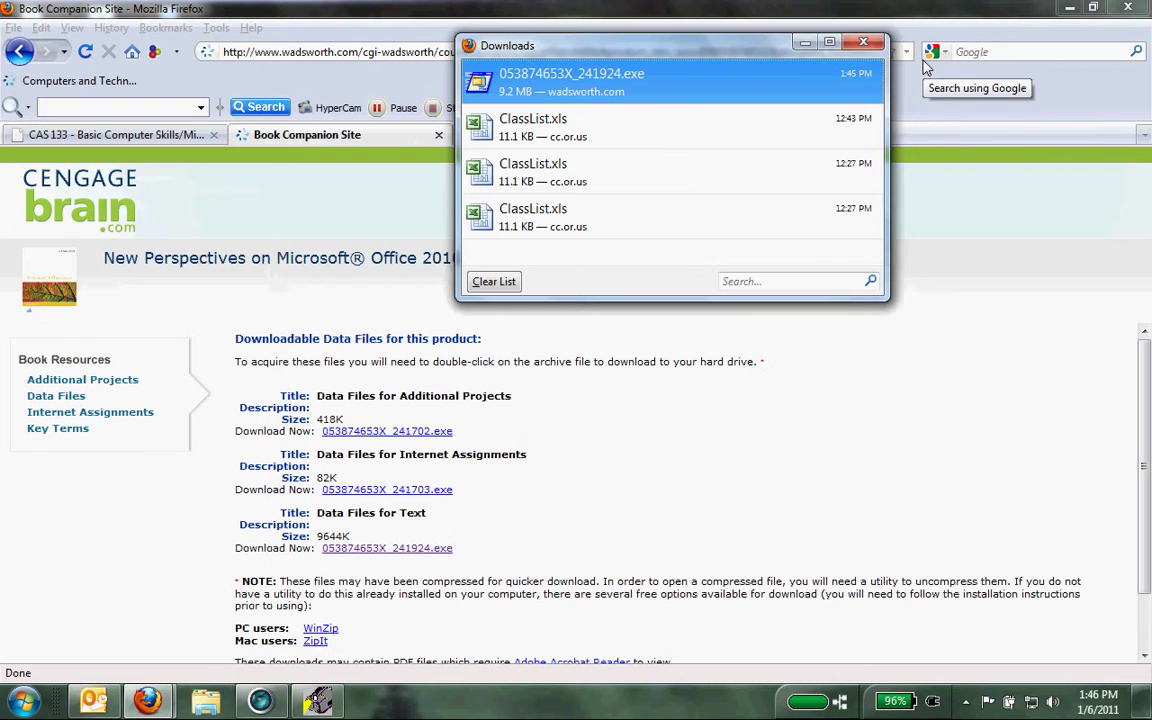
click(800, 43)
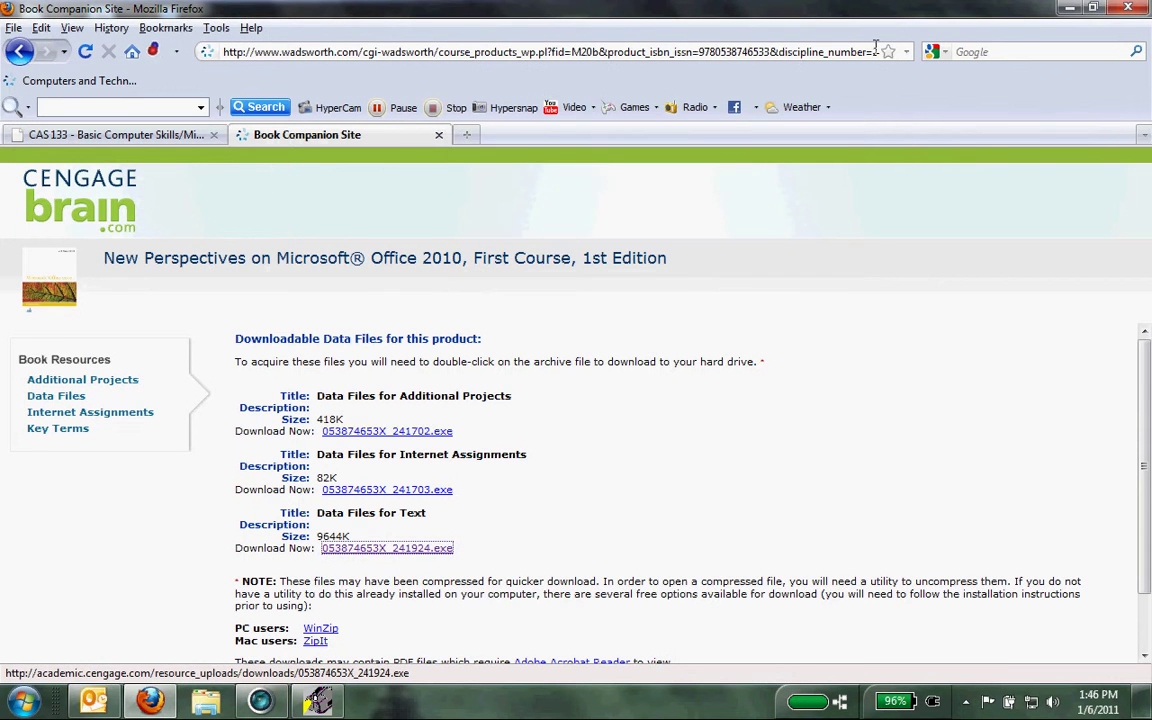
click(1128, 8)
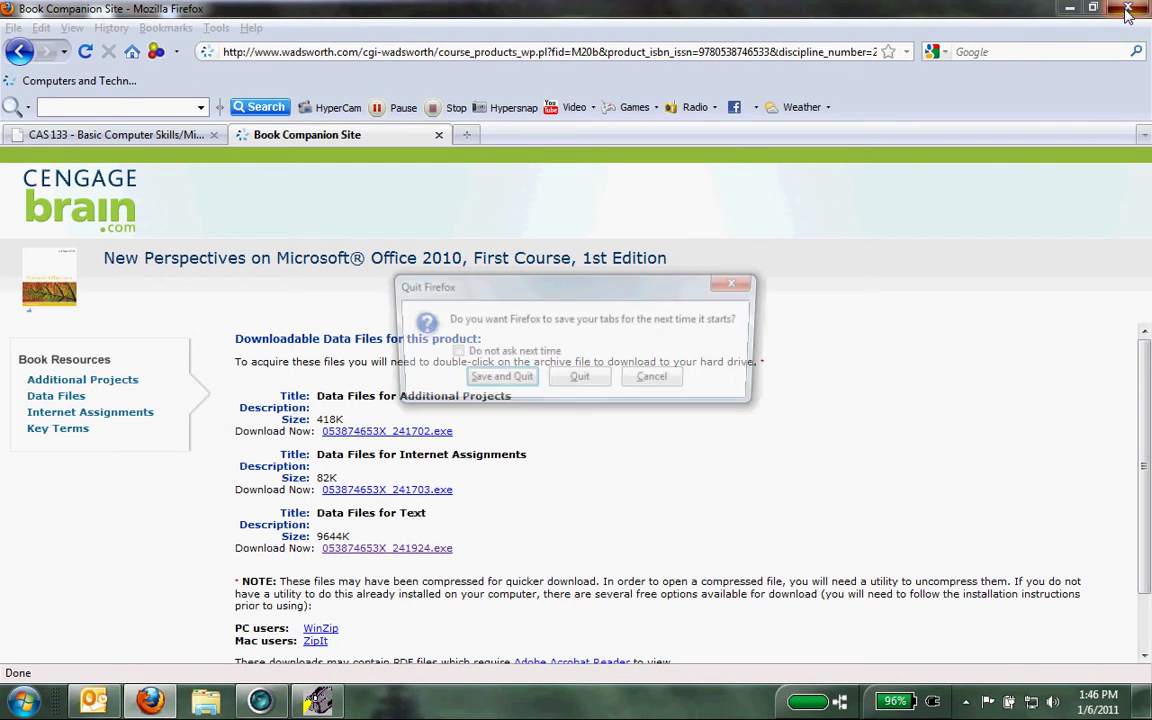
click(580, 386)
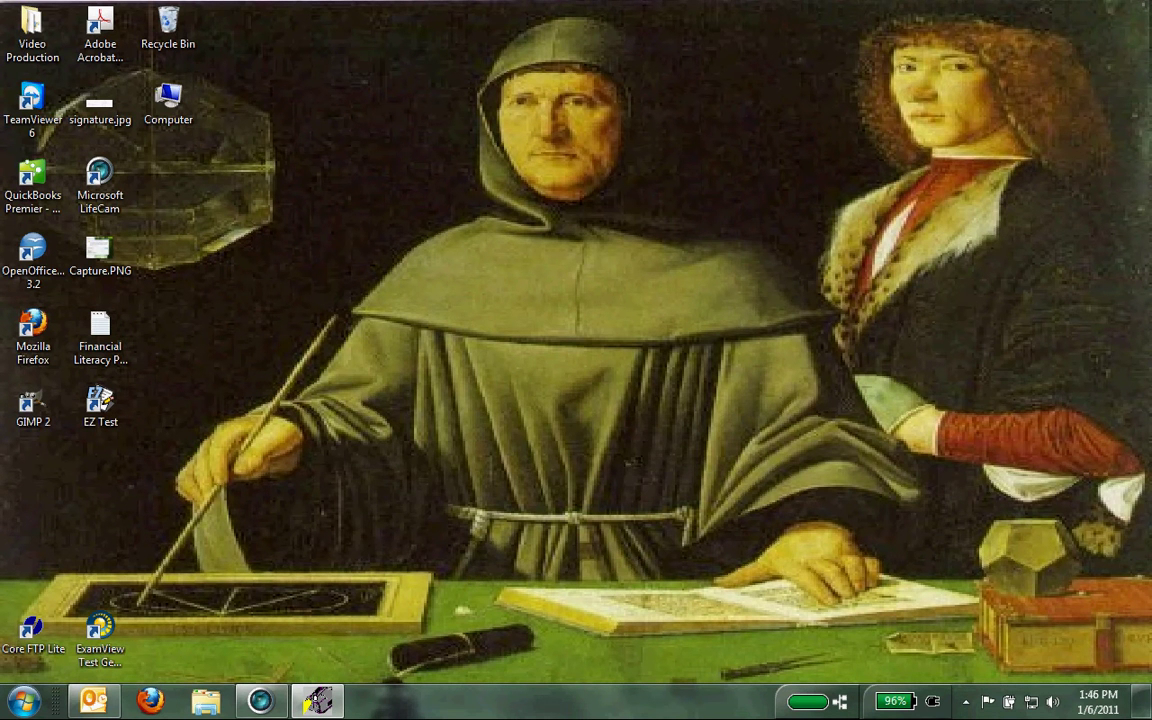
Step: Open Removable Disk (E:) in Windows Explorer and extract Word.Tutorial01.zip to E:\Word.Tutorial01
click(202, 703)
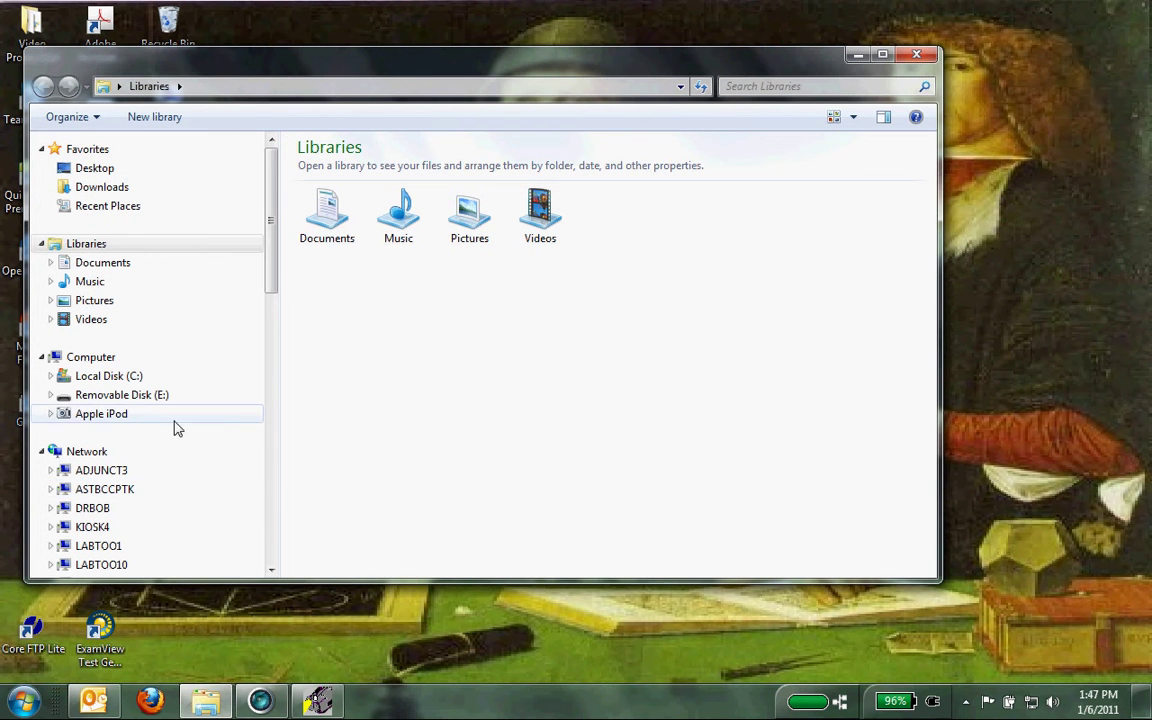
click(114, 397)
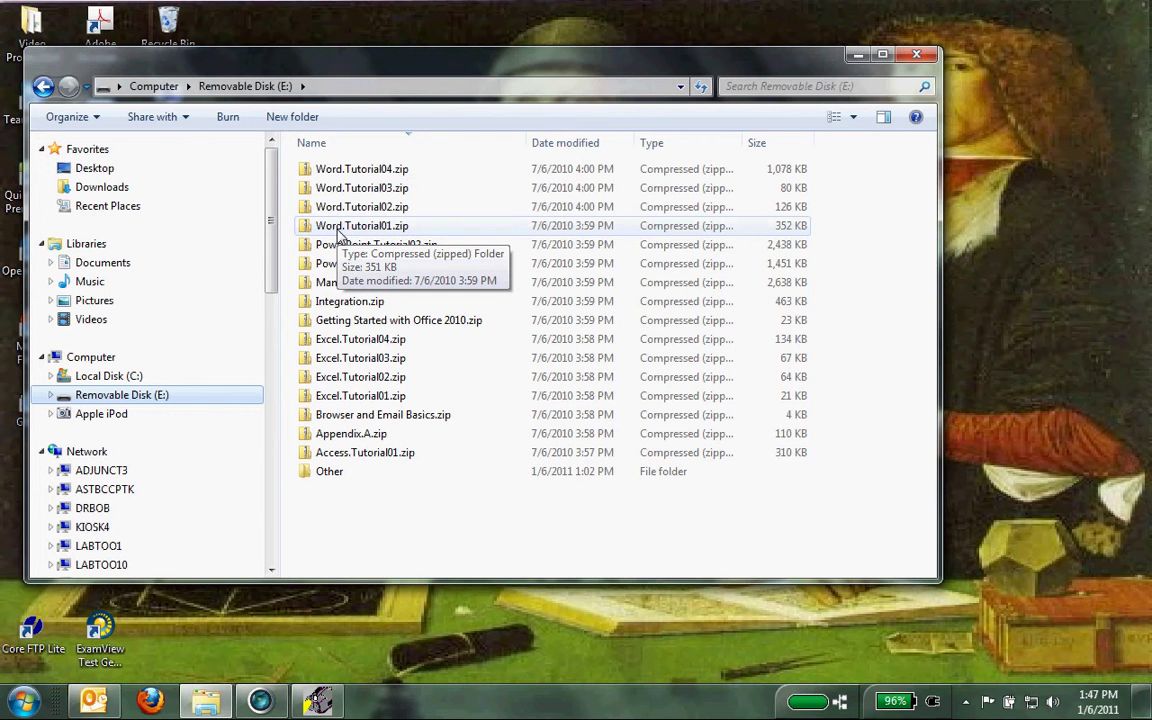
right_click(340, 232)
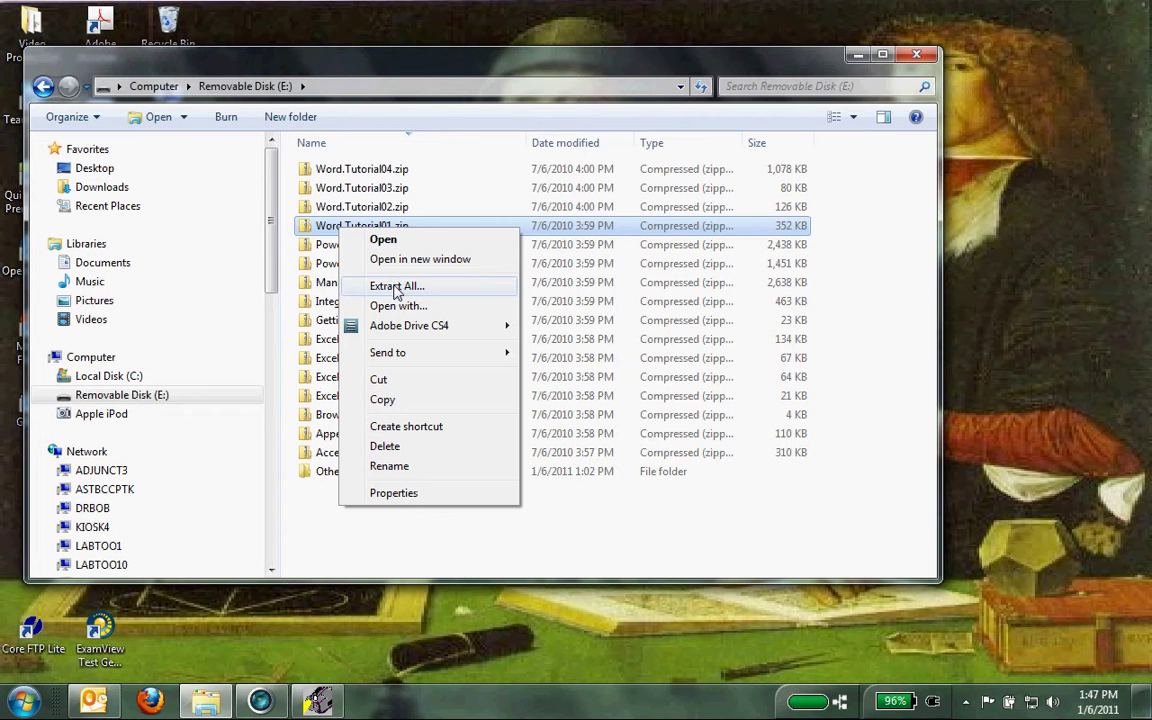
click(398, 287)
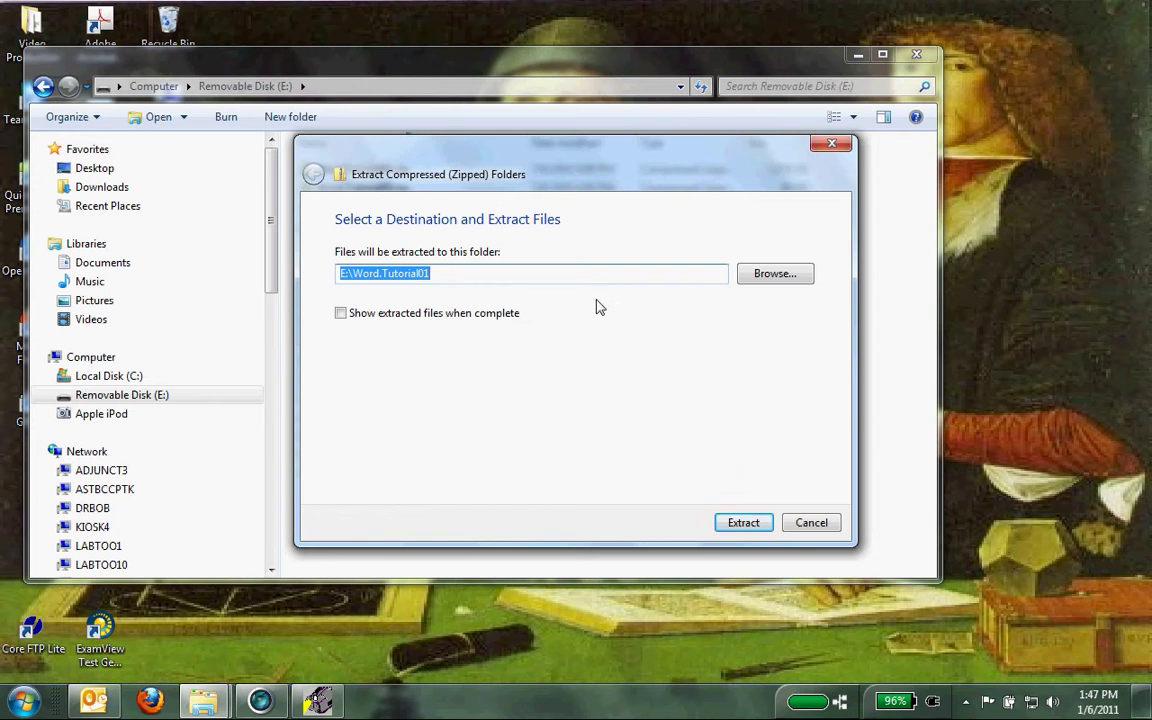
click(735, 530)
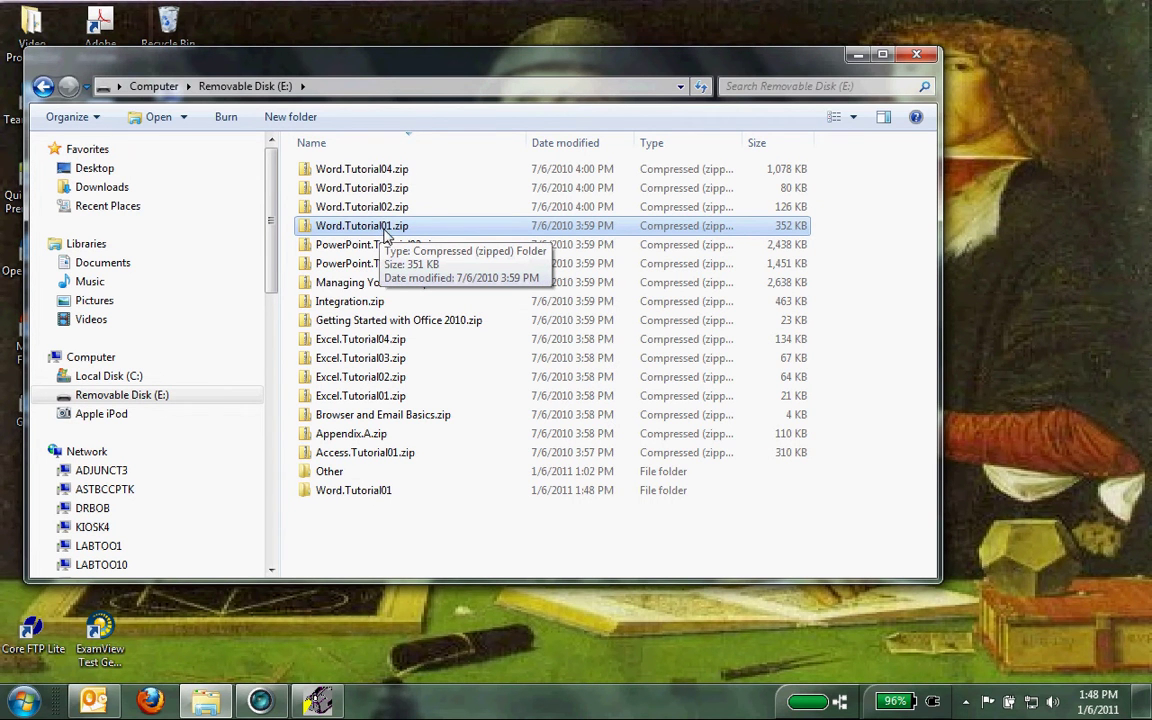
Step: Permanently delete Word.Tutorial01.zip from Removable Disk (E:) and select the extracted Word.Tutorial01 folder
right_click(366, 228)
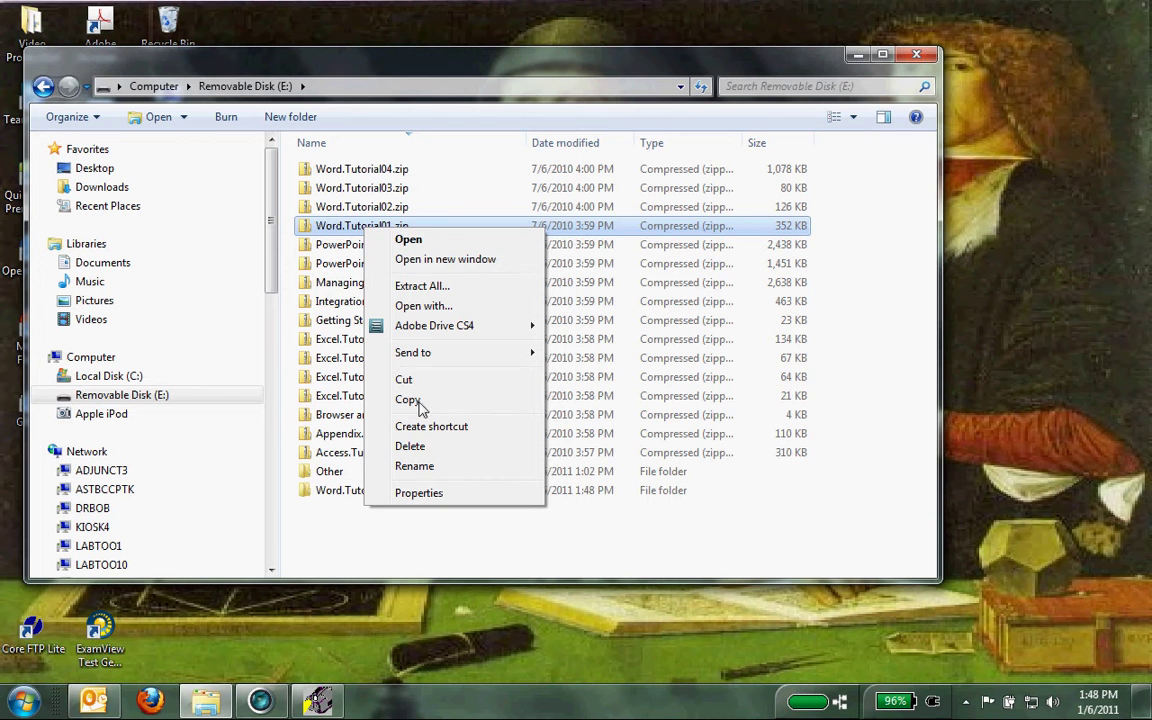
click(411, 446)
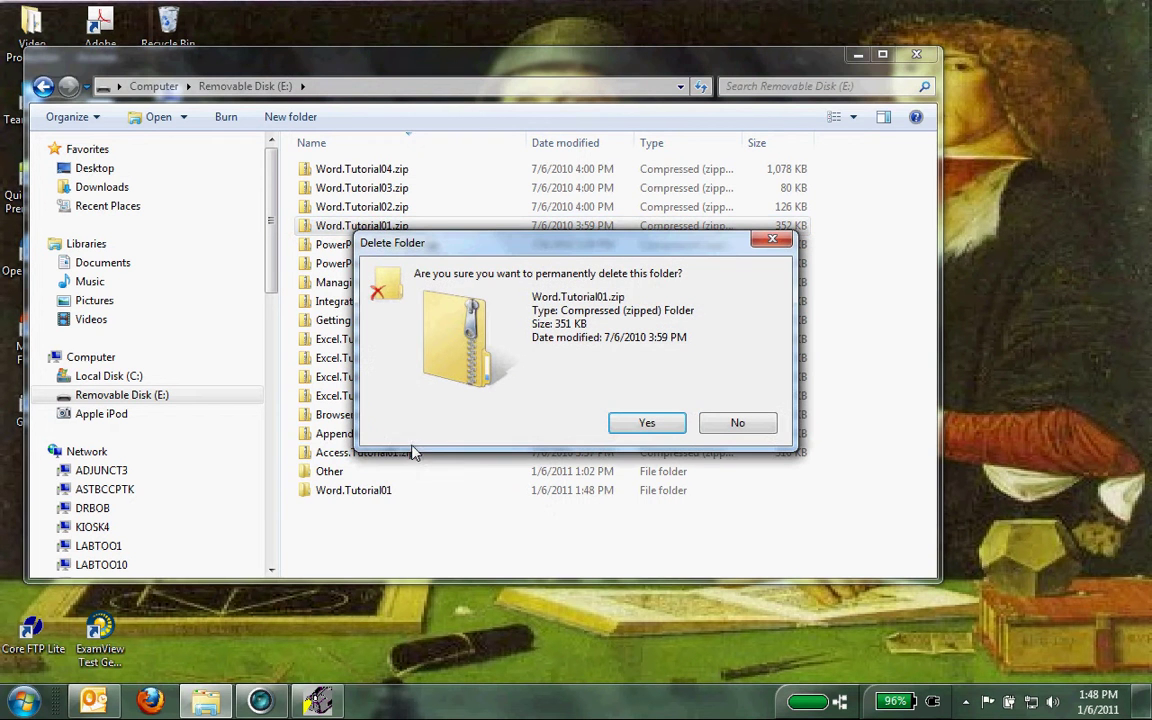
click(645, 425)
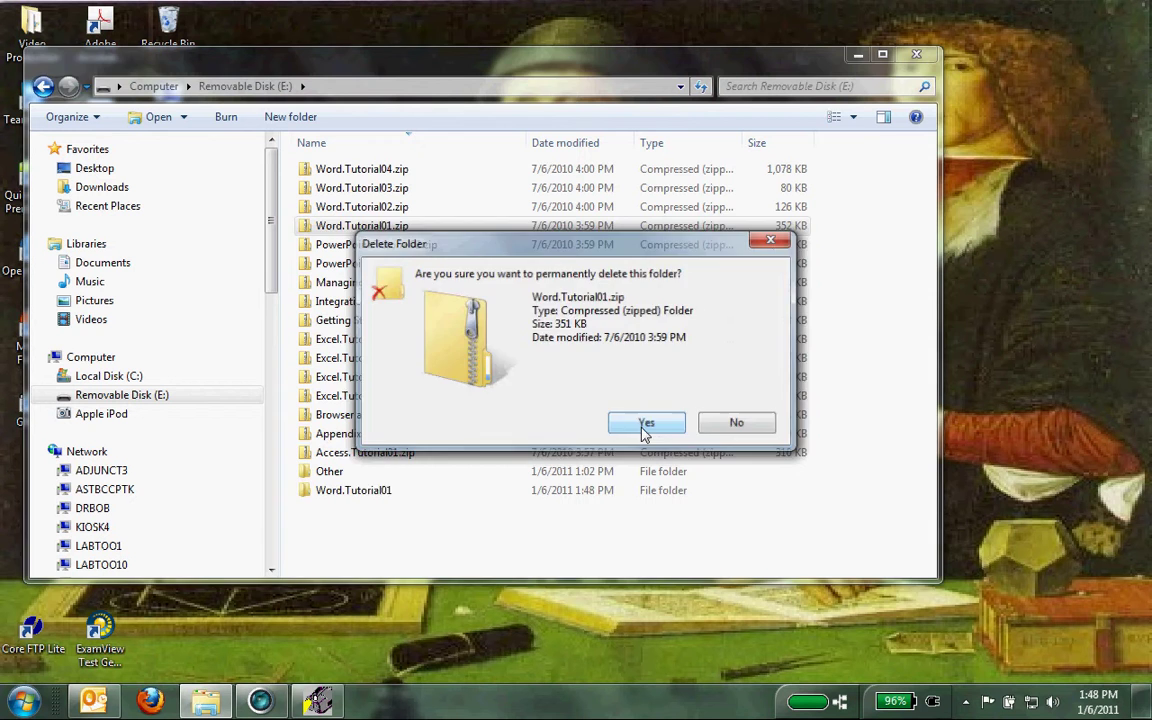
click(337, 484)
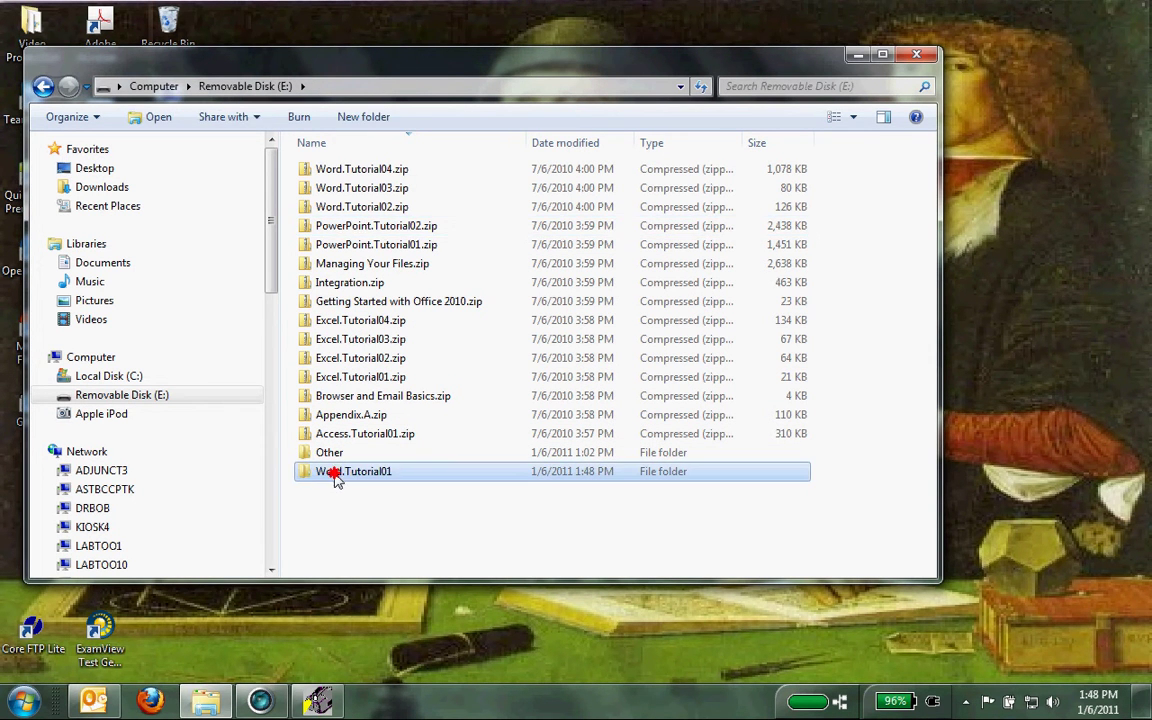
Step: Examine the Tutorial and Case1 folders inside Word.Tutorial01\Word1, and return to the root of Removable Disk (E:)
double_click(337, 481)
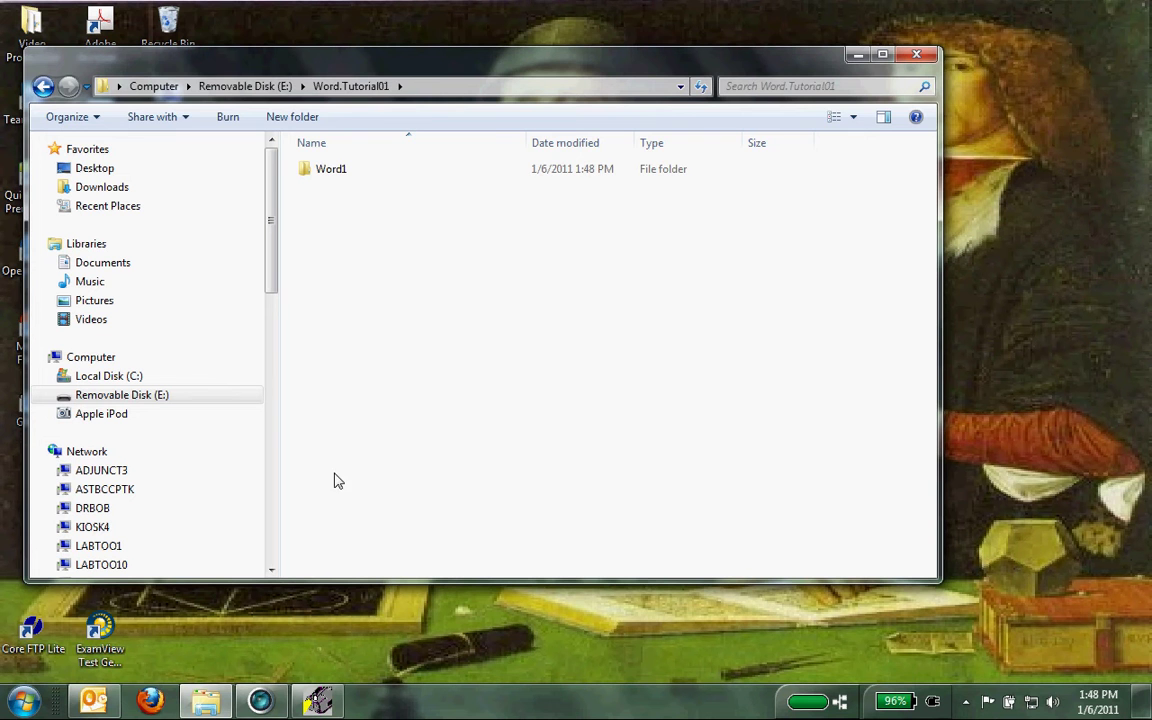
double_click(335, 170)
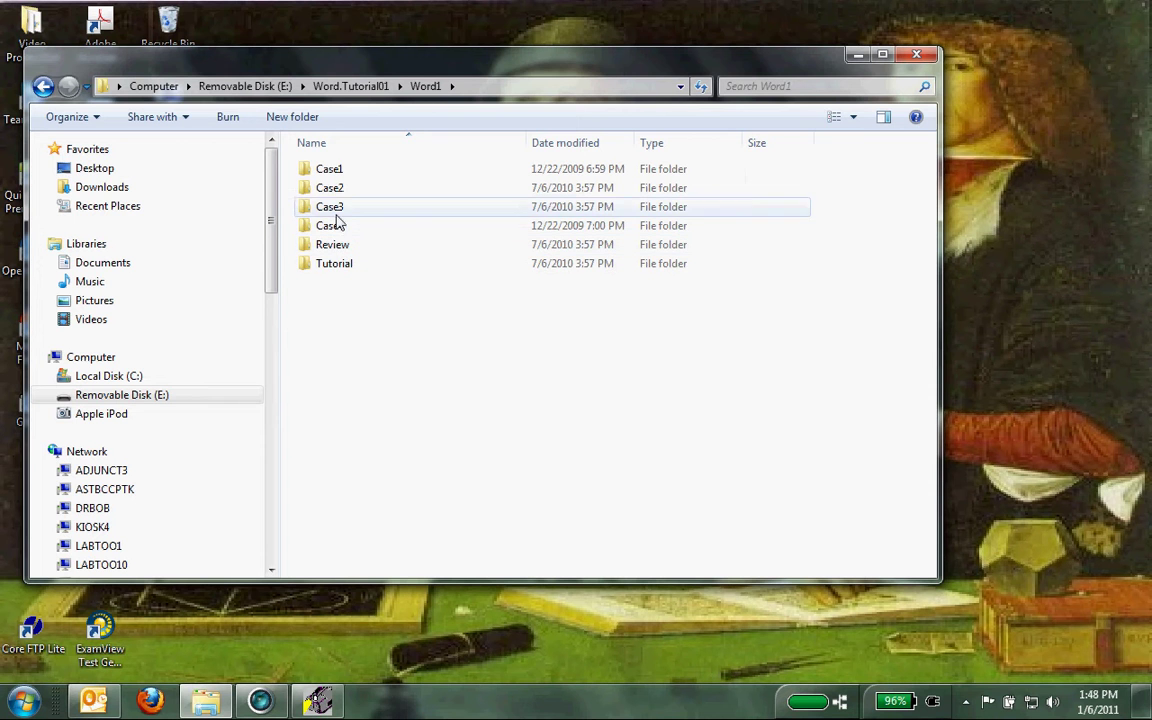
double_click(340, 266)
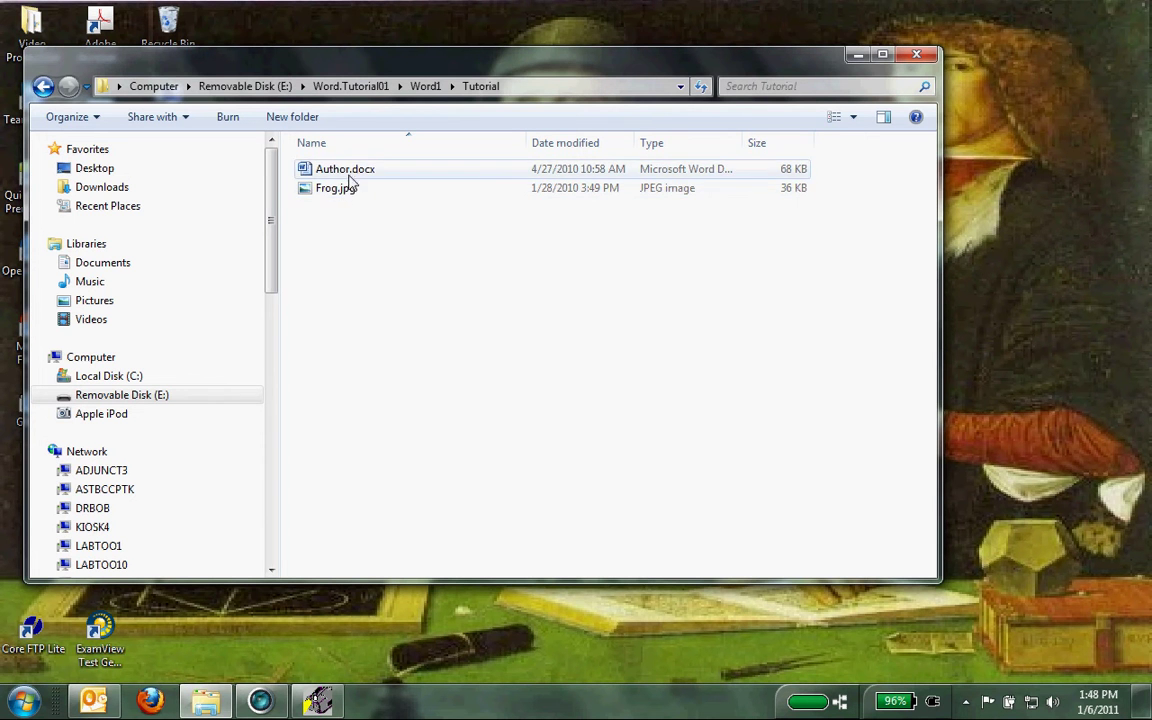
click(426, 86)
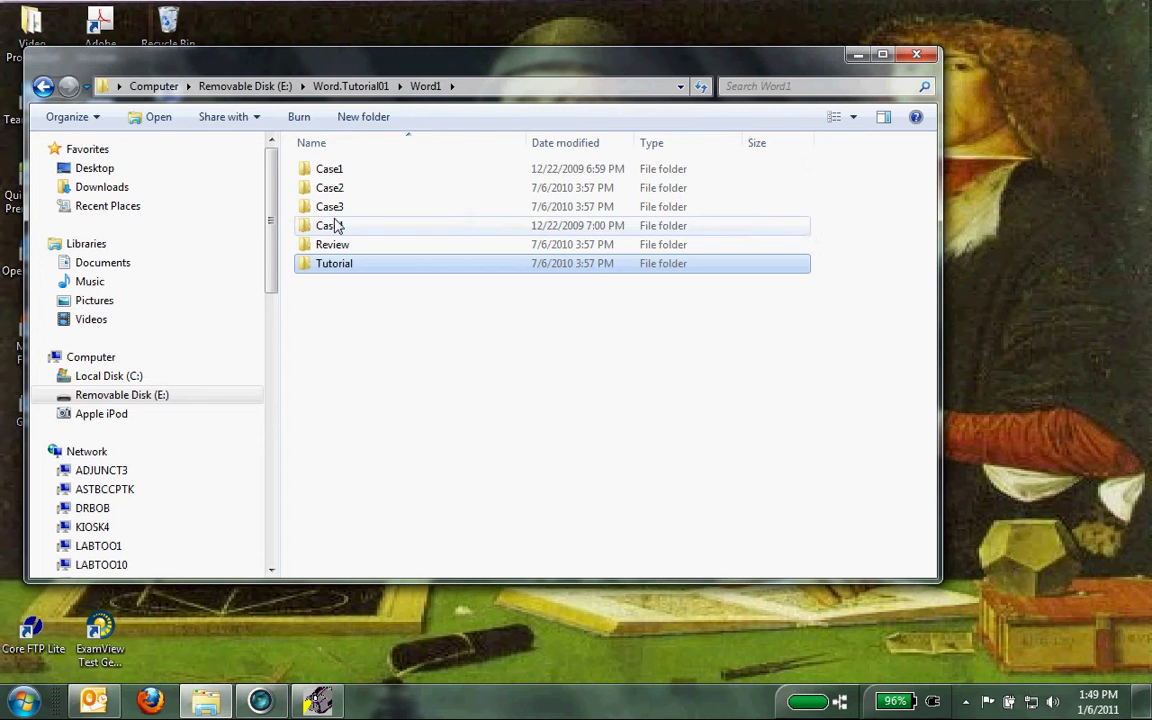
double_click(330, 172)
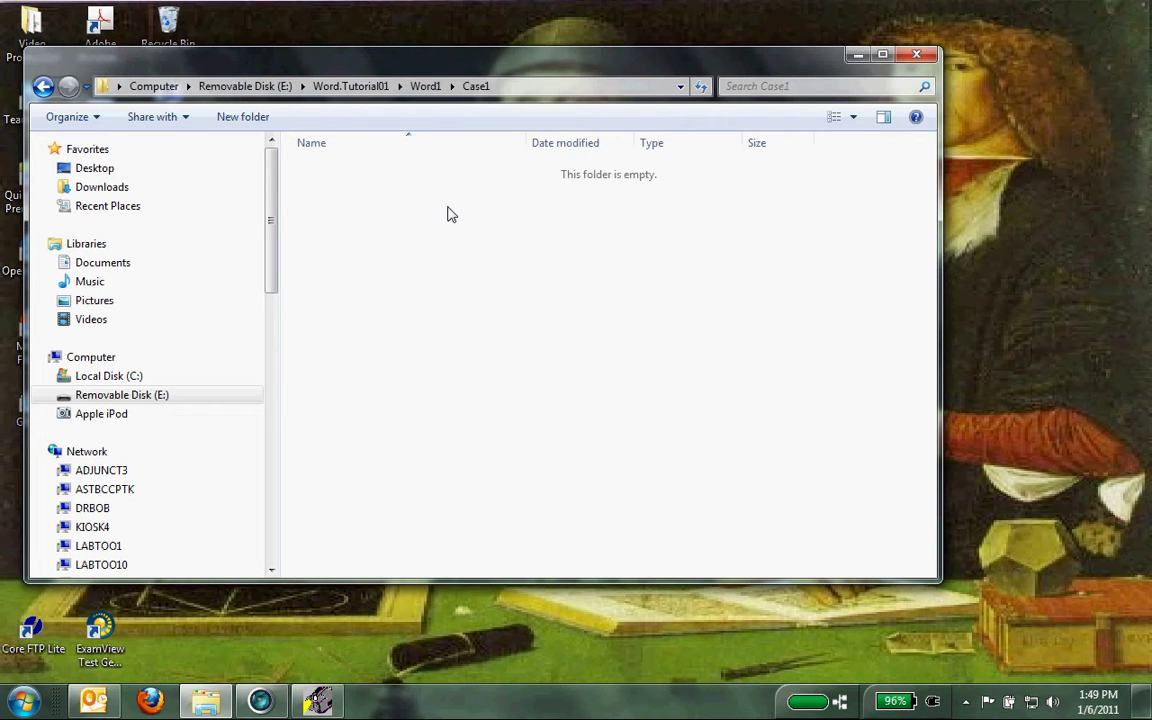
click(418, 142)
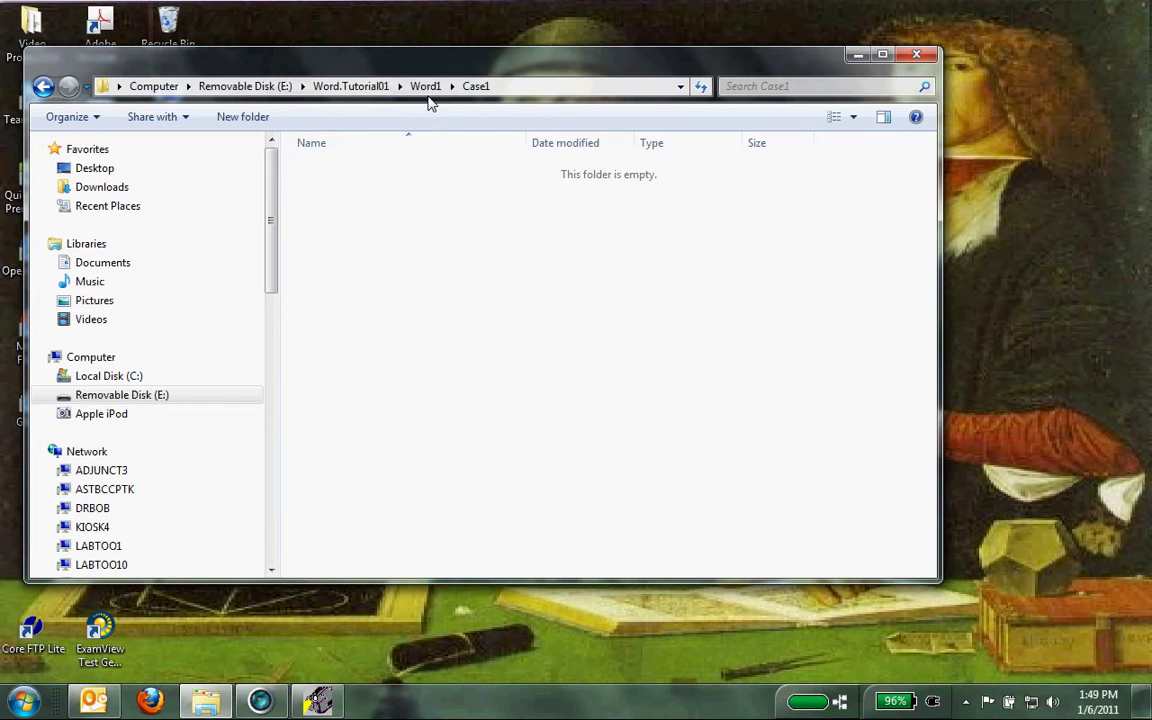
click(425, 87)
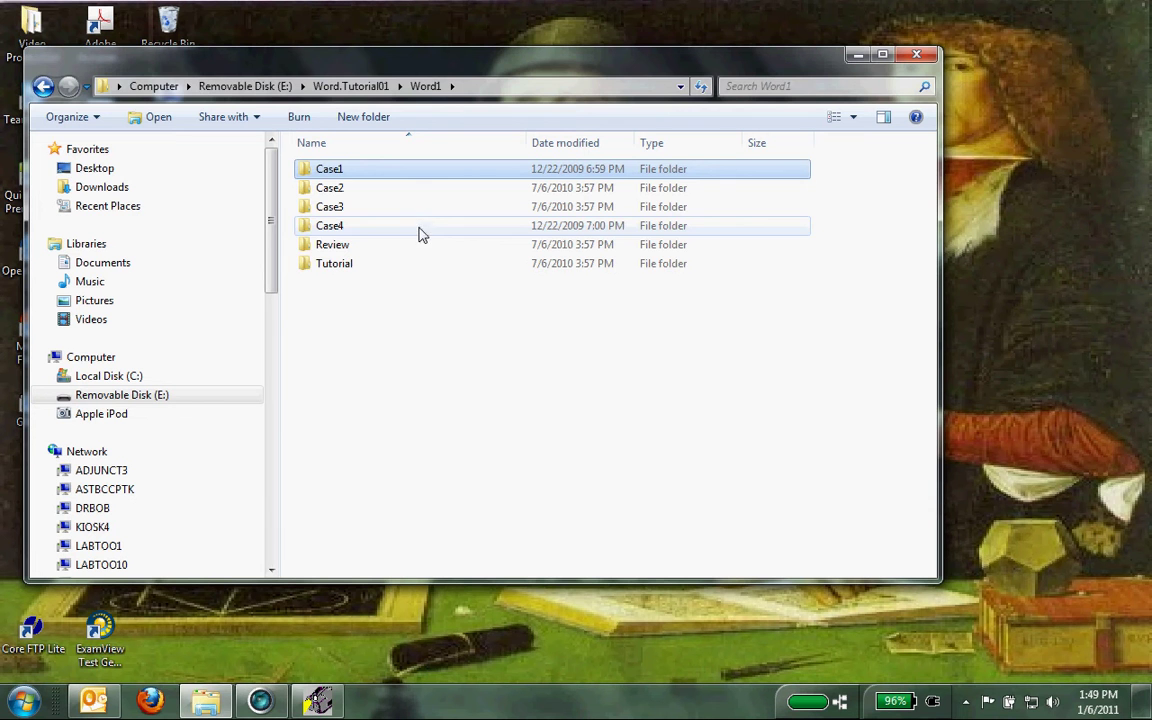
click(343, 90)
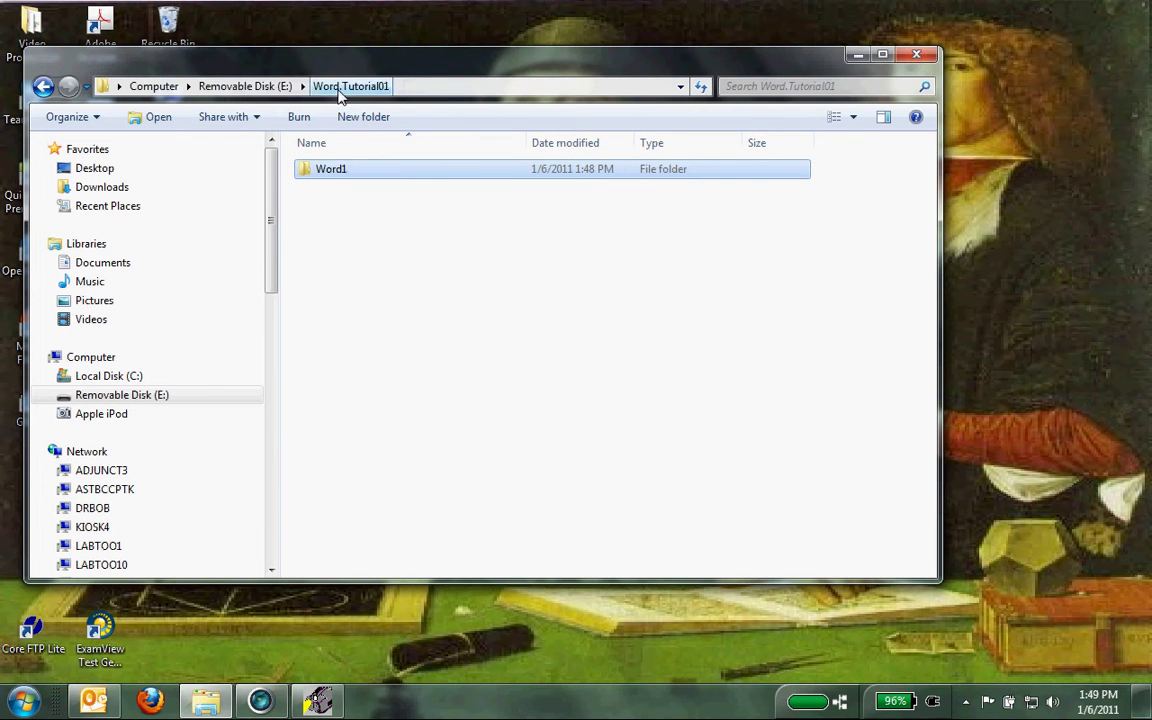
click(245, 86)
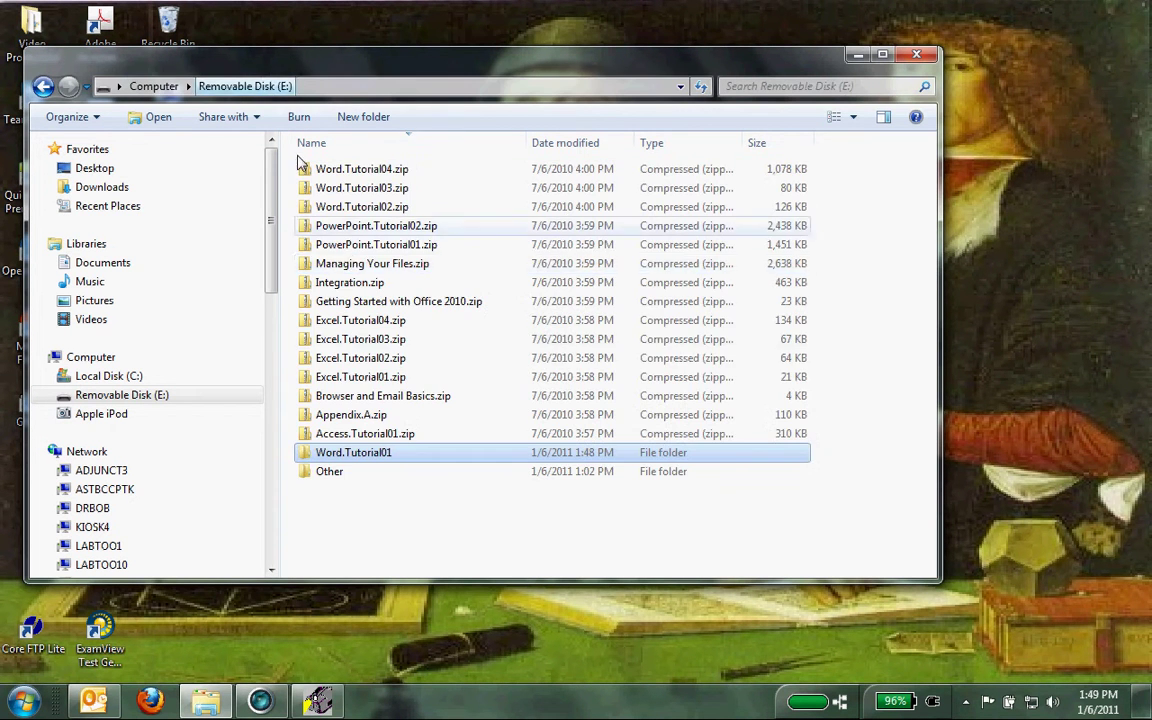
Step: Create a new folder named Homework at the root of Removable Disk (E:)
click(555, 530)
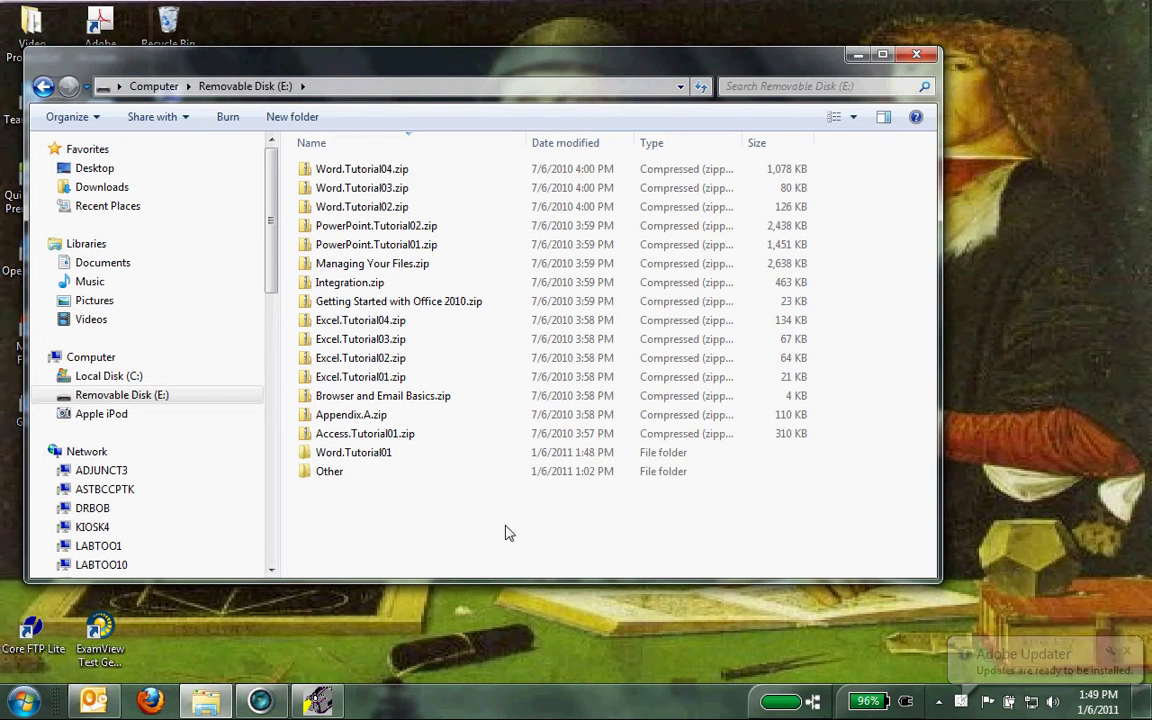
right_click(457, 530)
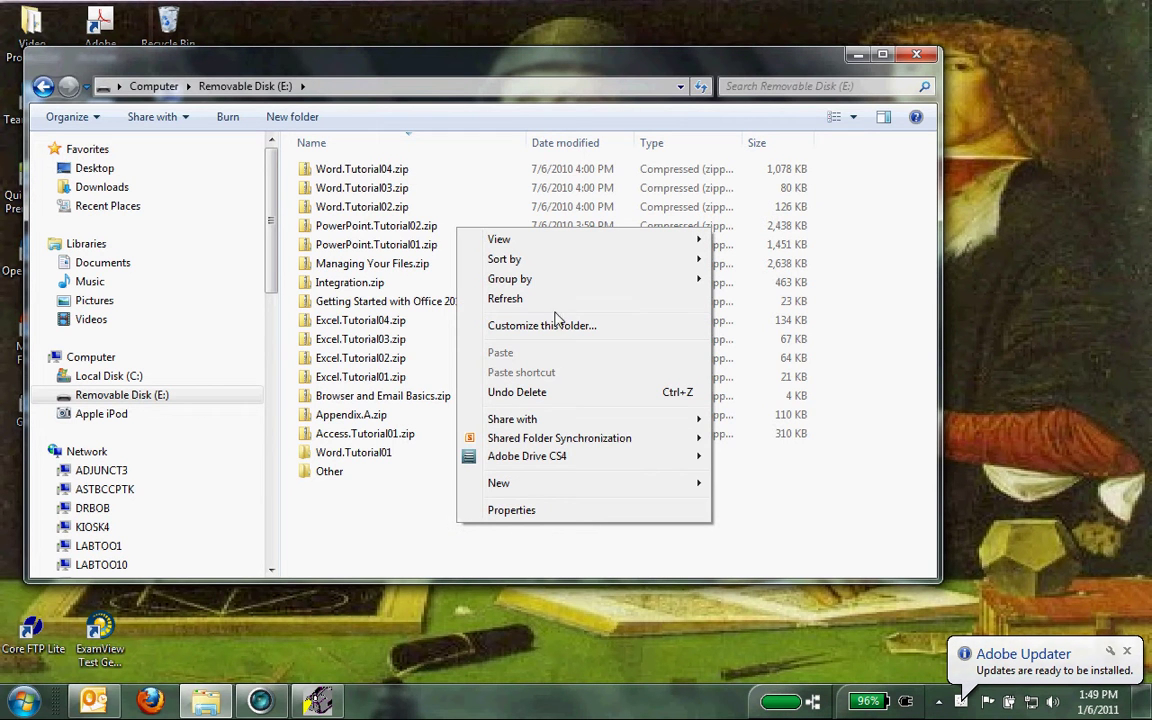
click(507, 485)
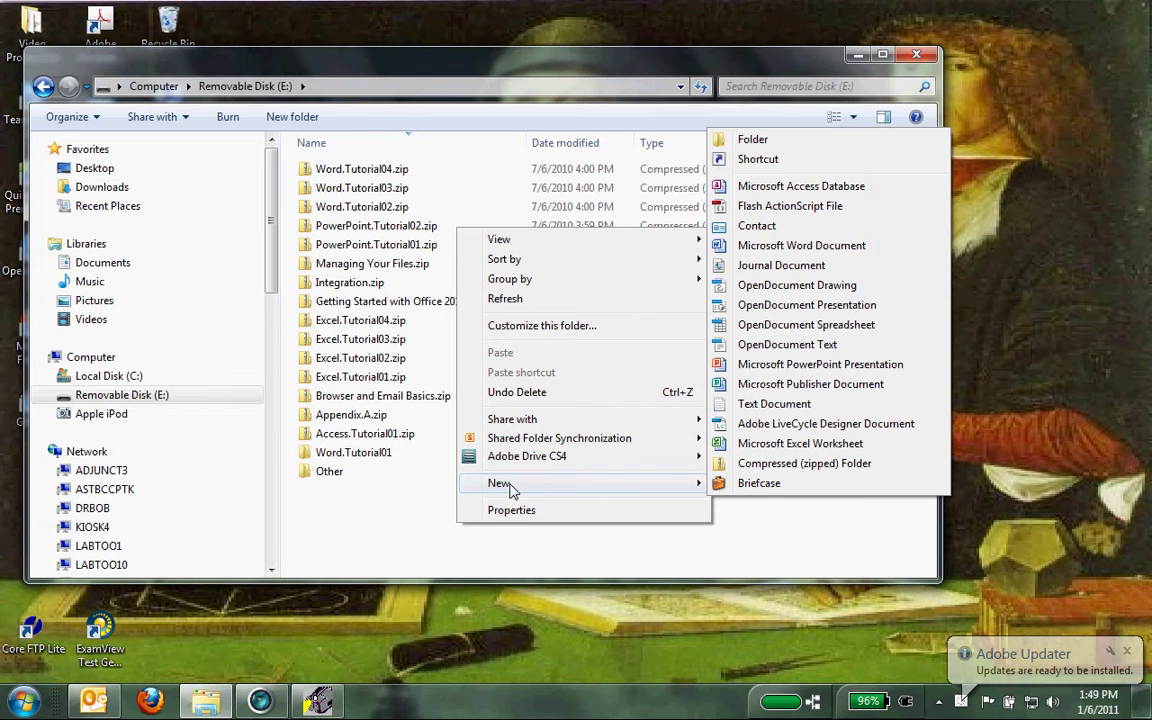
click(755, 141)
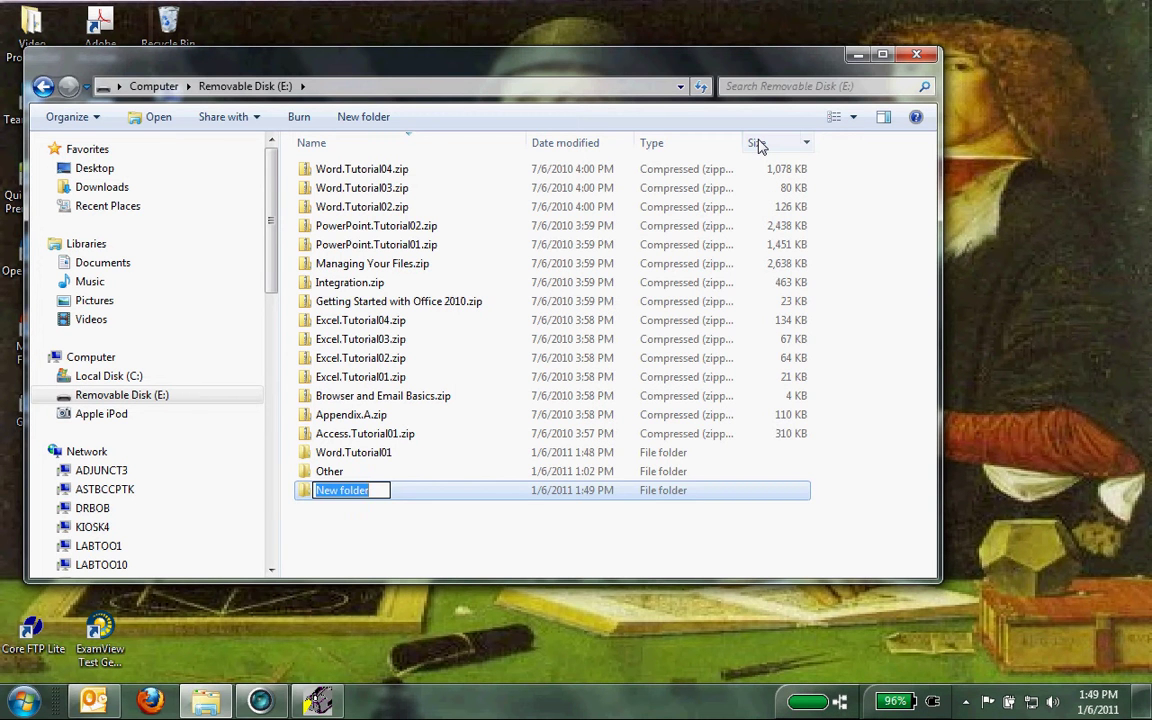
text(Homeword)
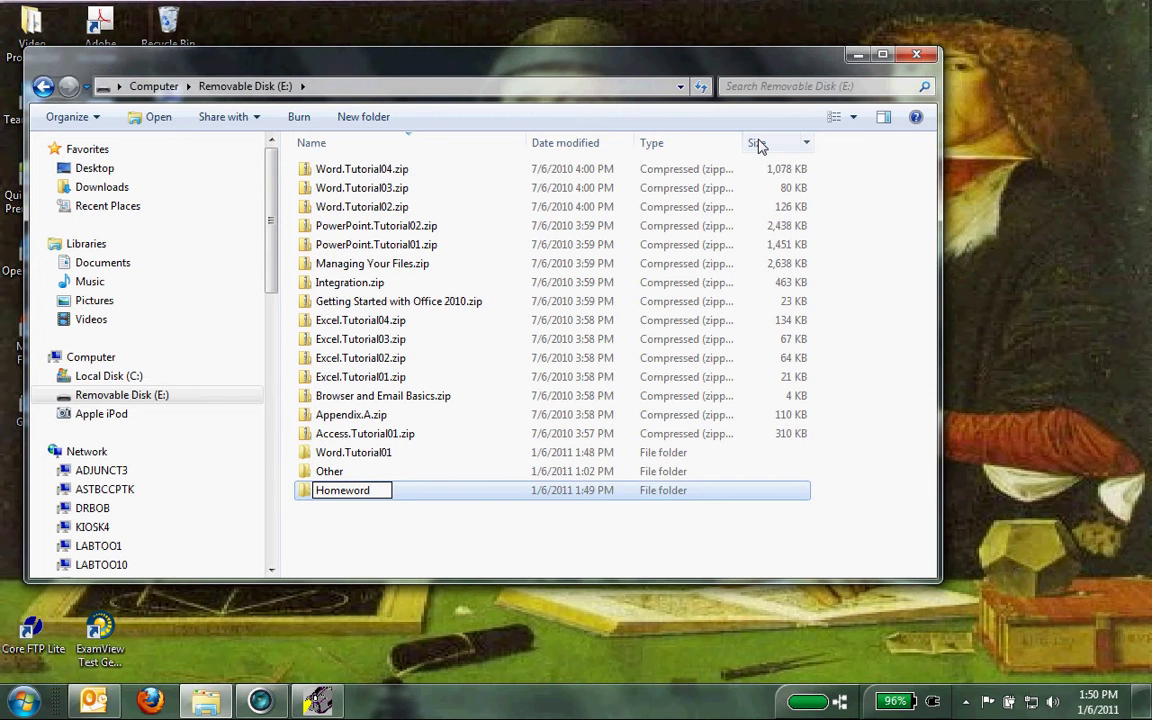
key(BackSpace)
text(k)
click(470, 560)
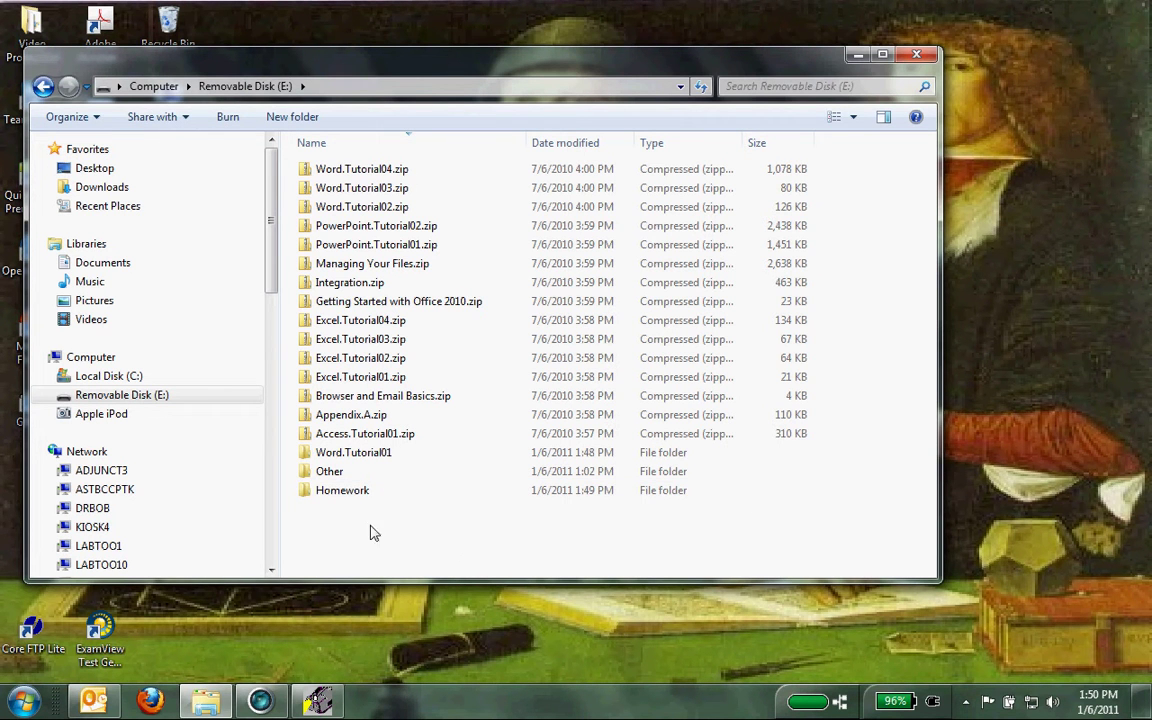
Step: Open the Homework folder and create a subfolder named Word in it
click(325, 497)
double_click(325, 497)
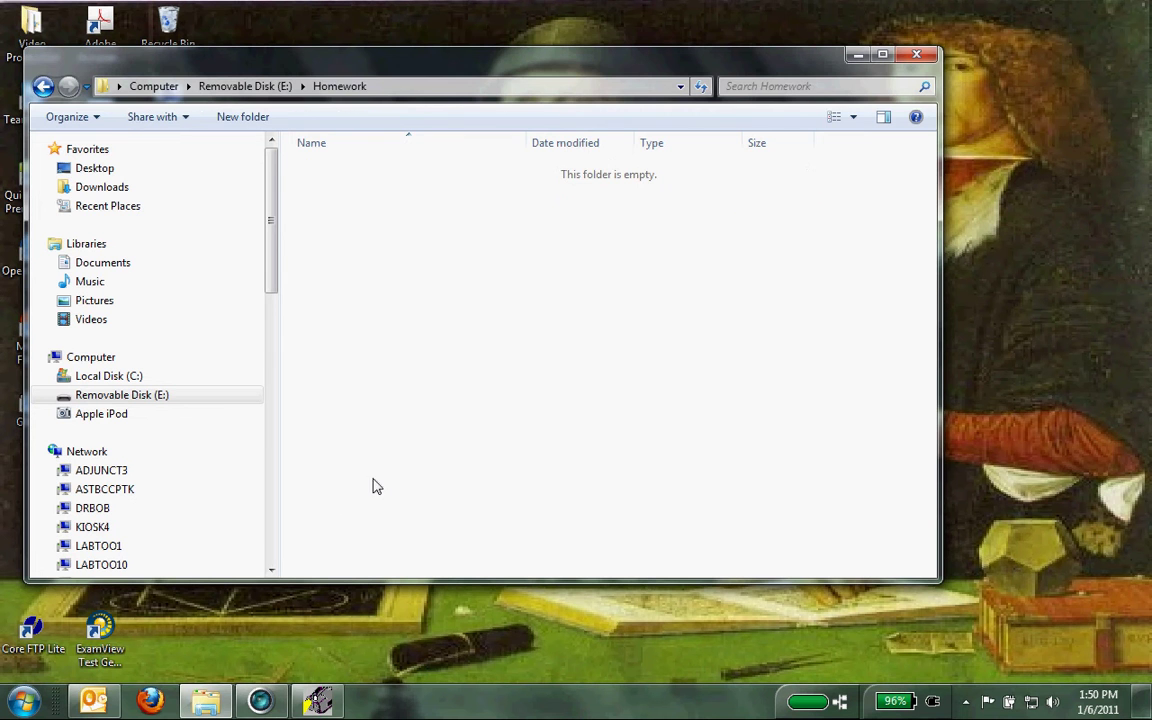
click(267, 89)
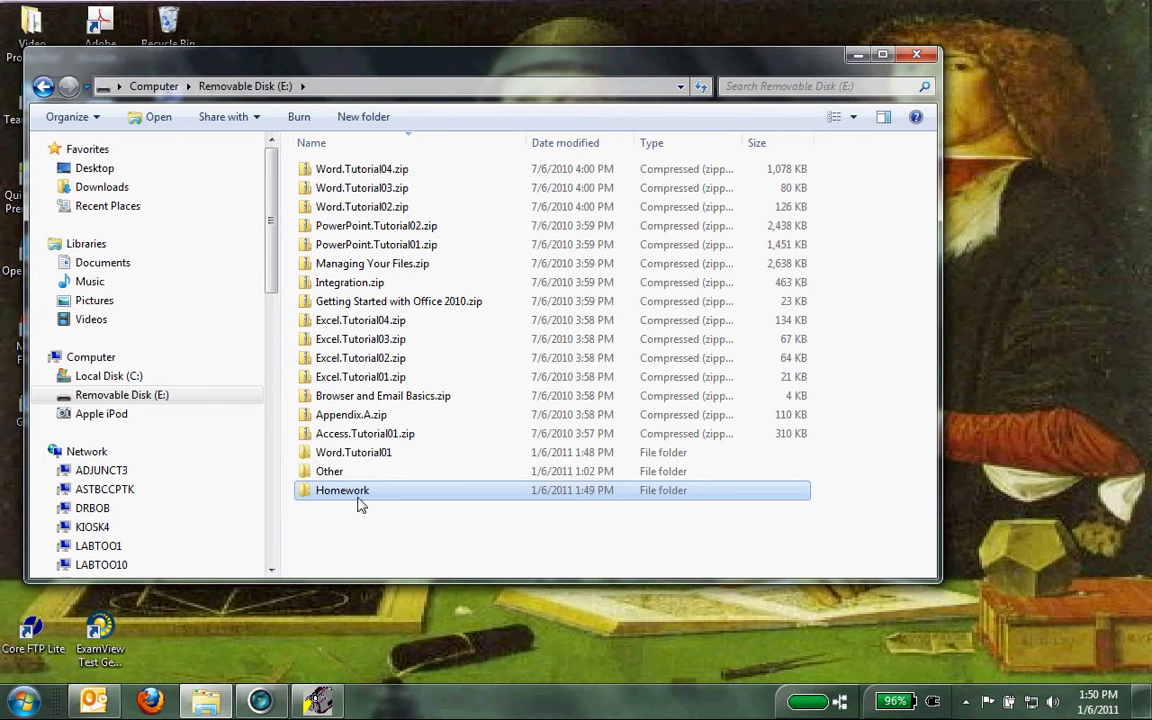
double_click(356, 492)
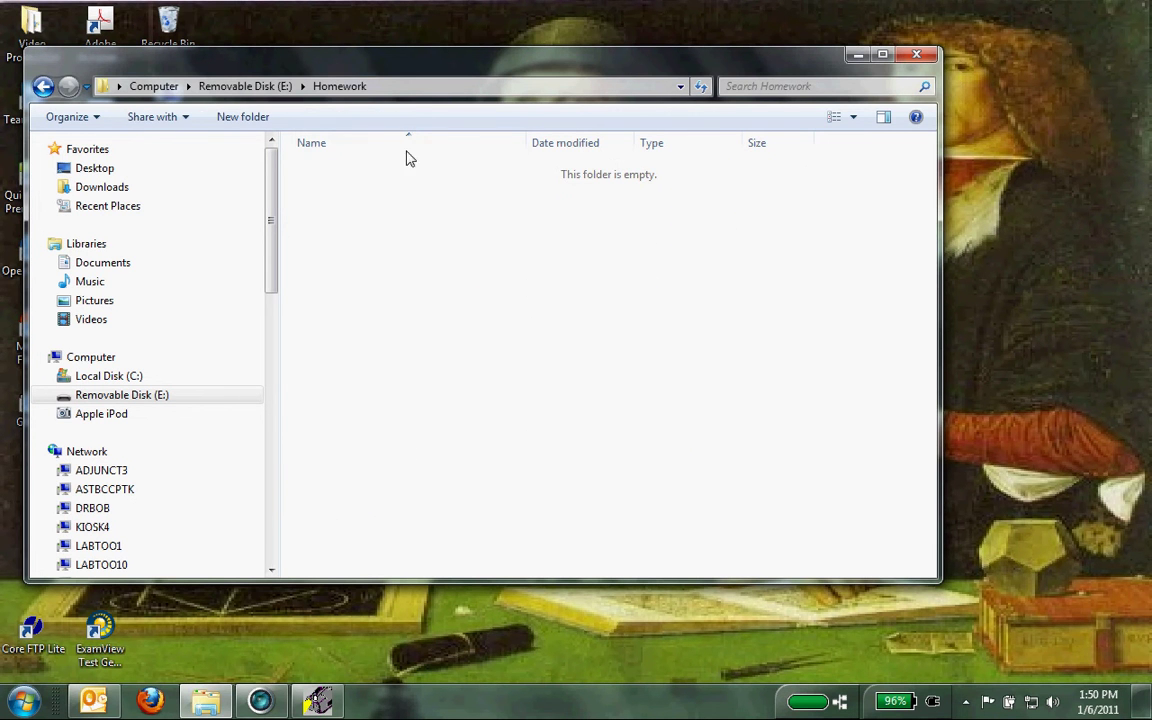
right_click(471, 254)
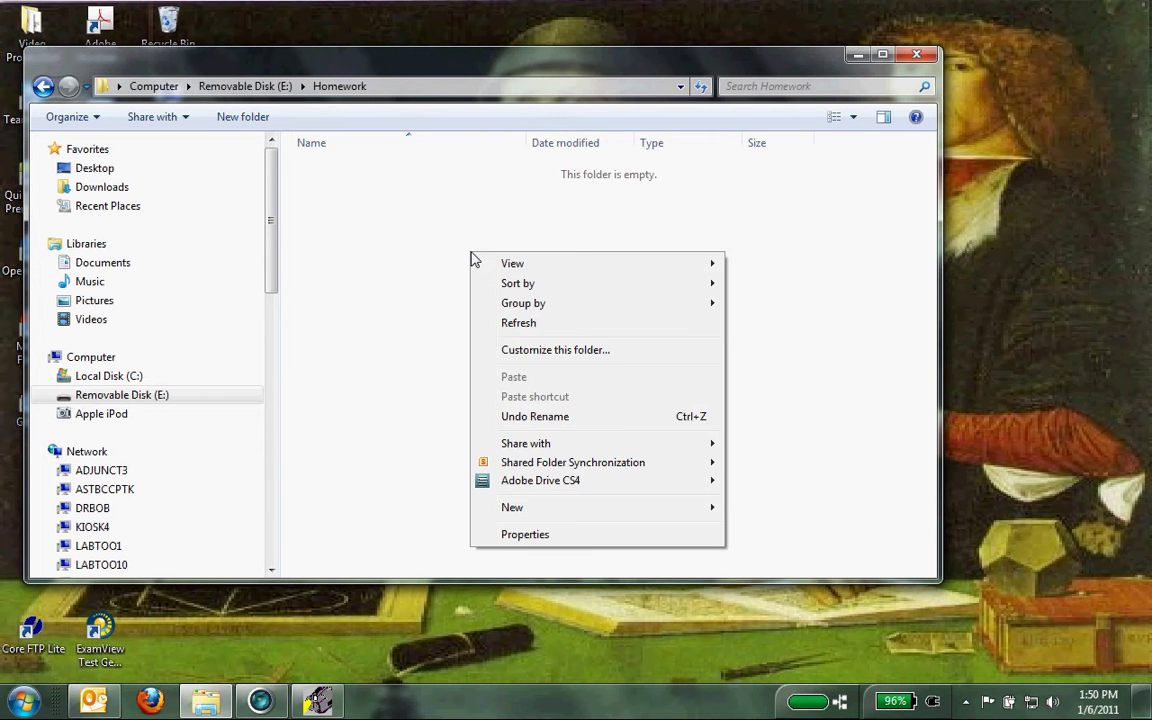
mouse_move(515, 510)
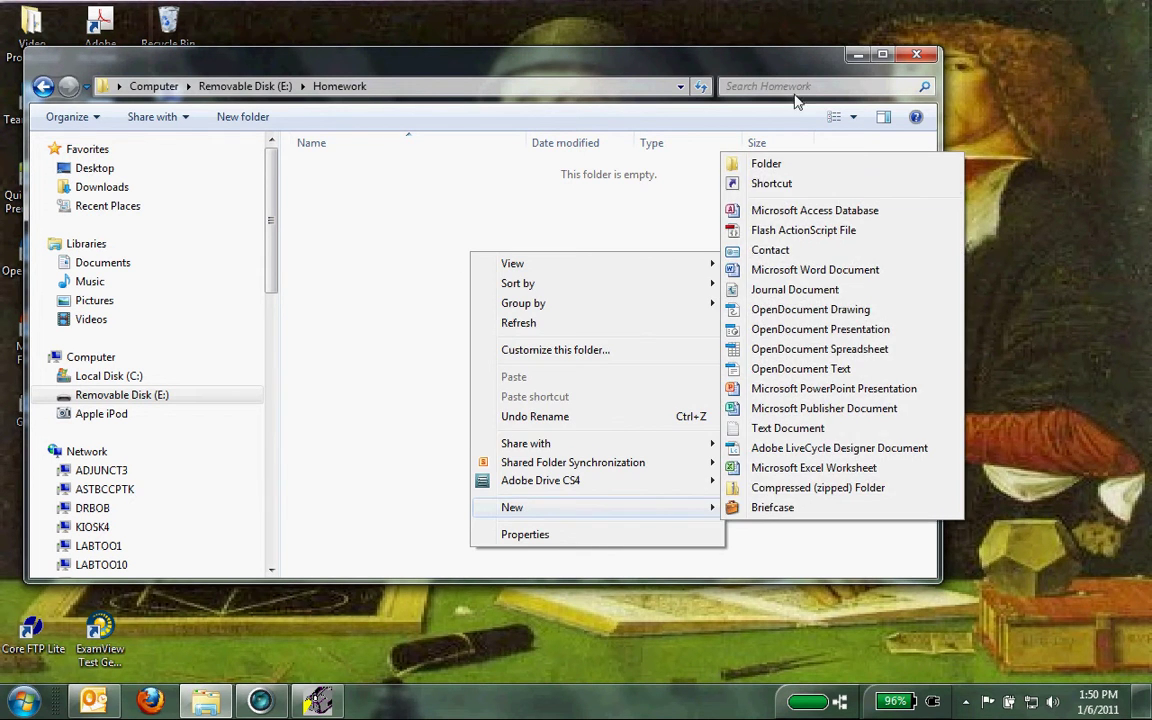
click(800, 165)
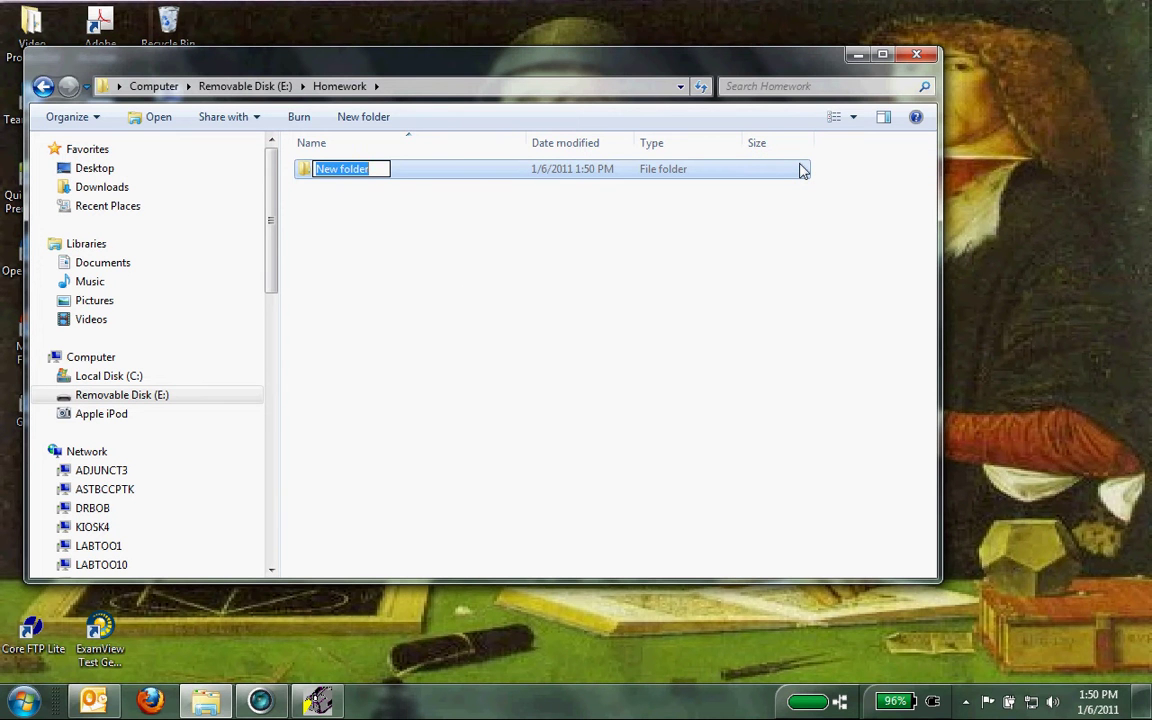
text(Word)
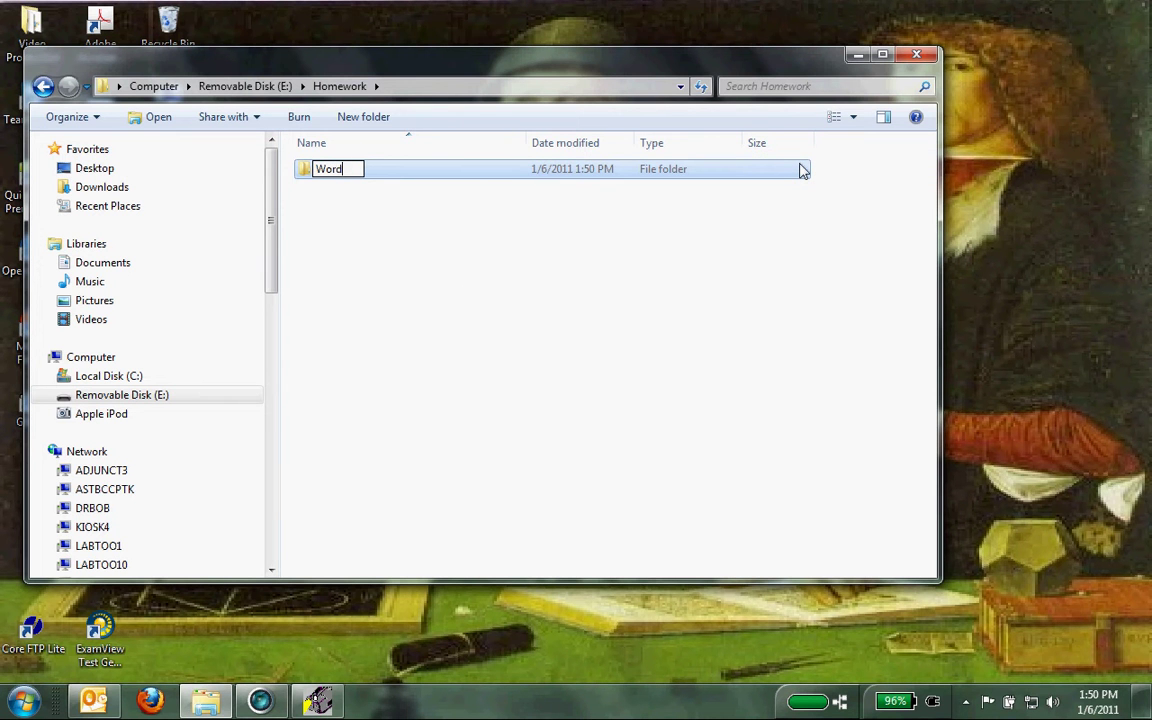
click(552, 238)
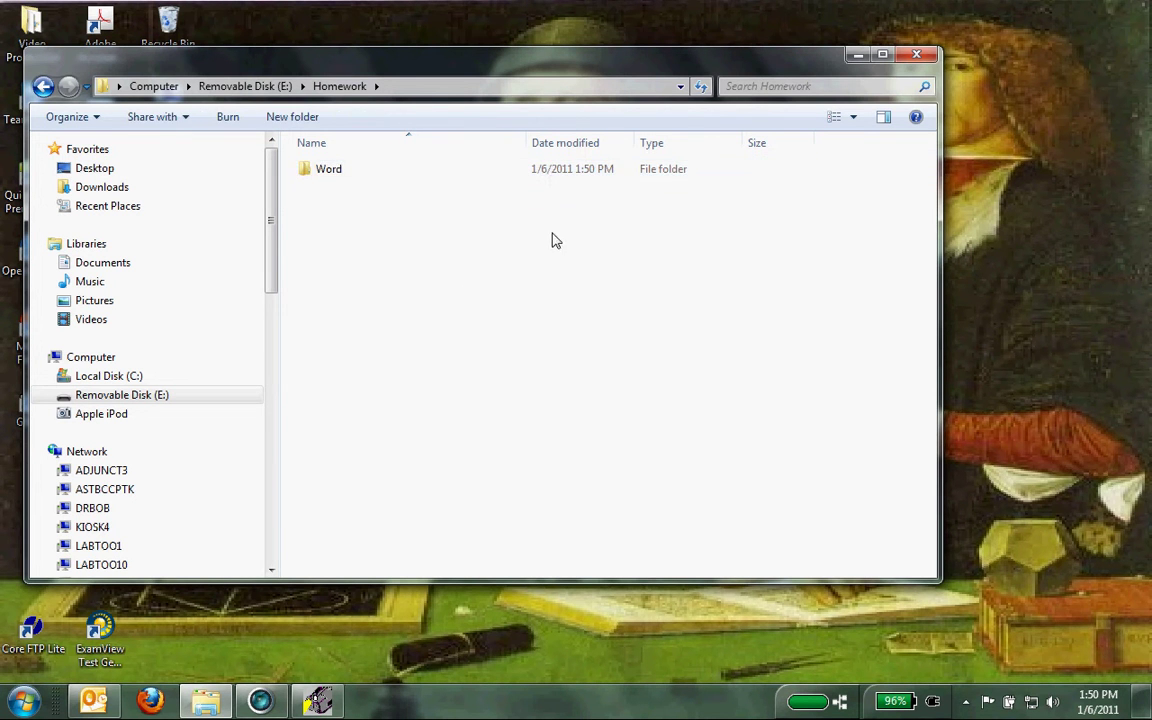
Step: Open the Word folder inside Homework and create a subfolder named Chapter 1
double_click(335, 176)
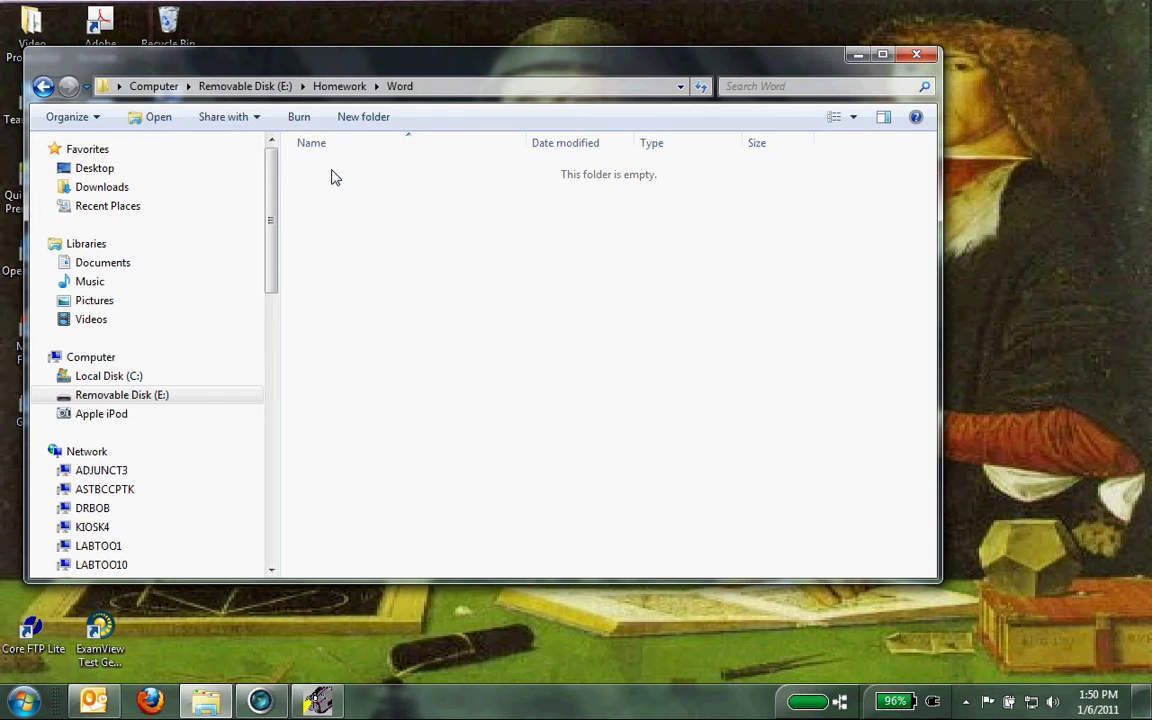
right_click(343, 186)
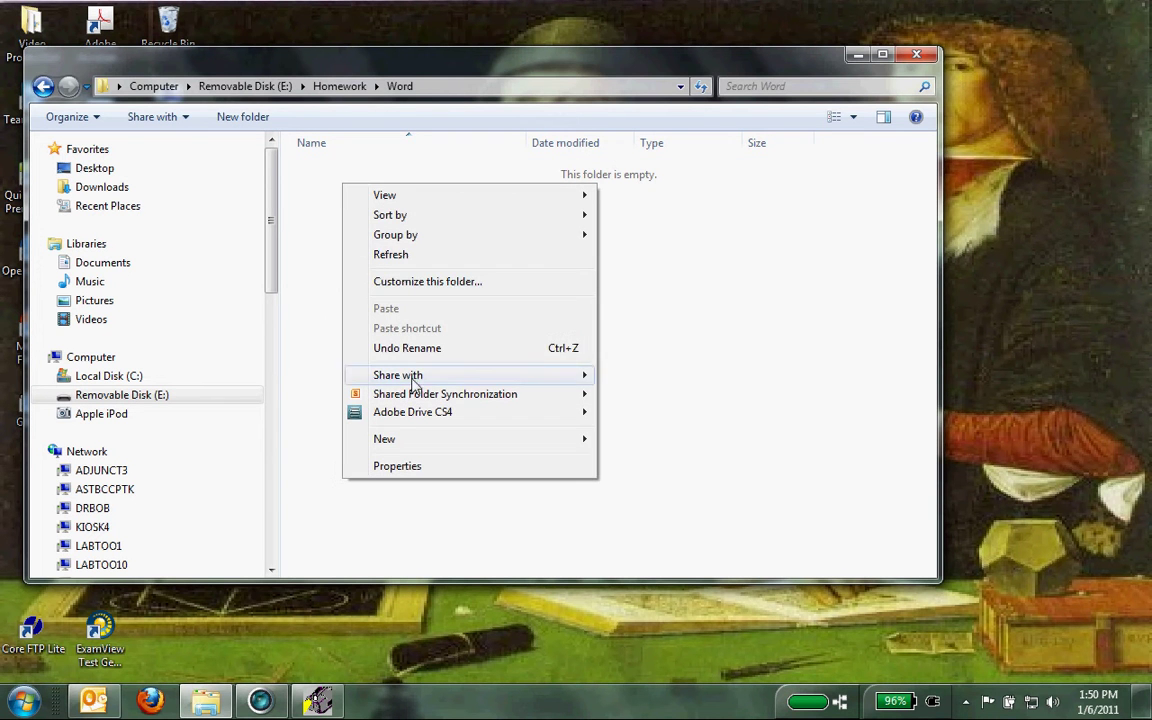
mouse_move(416, 442)
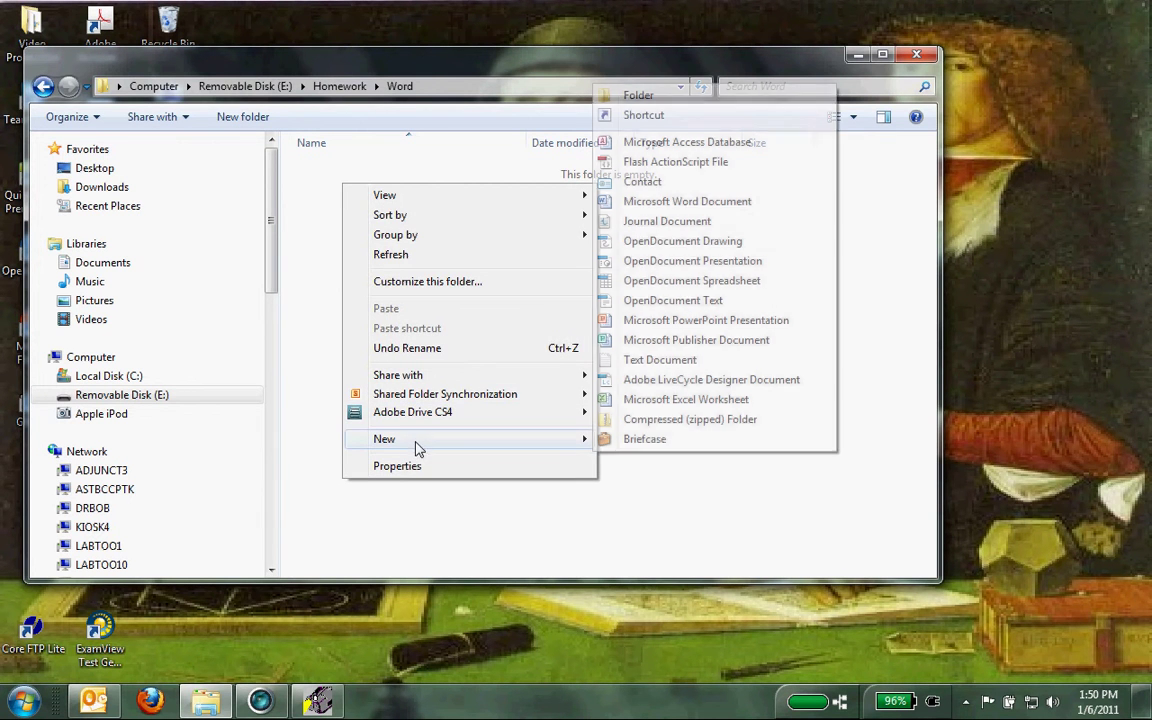
click(641, 97)
text(C)
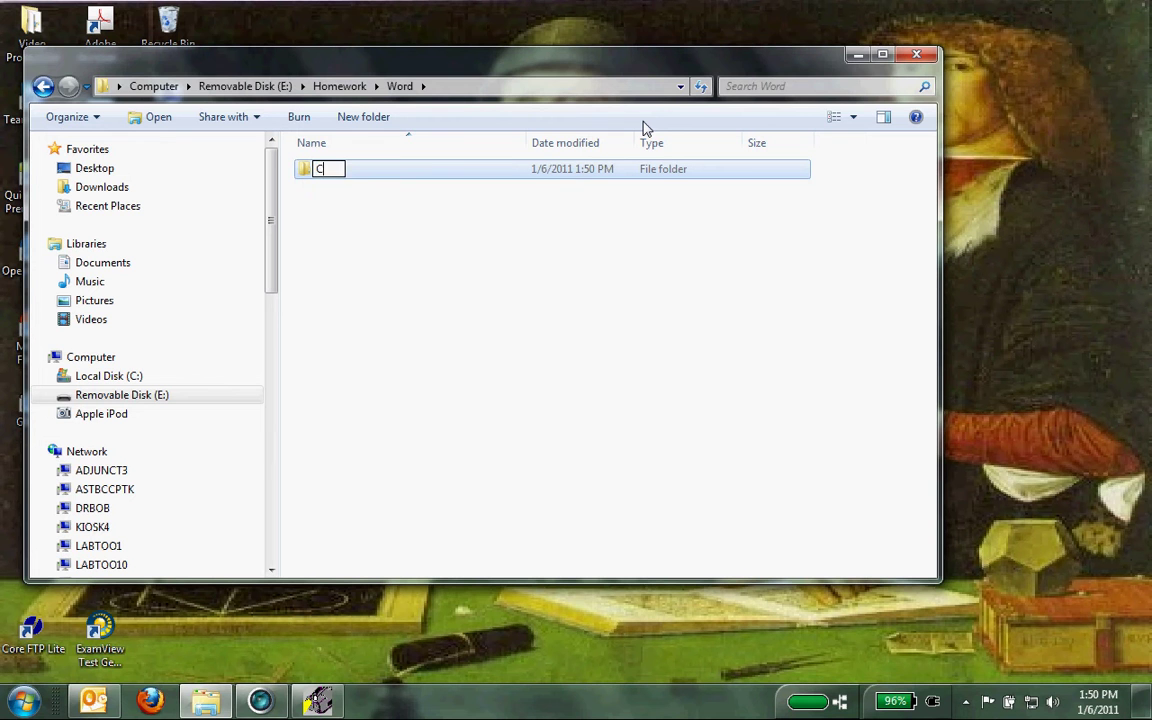
text(hapter 1)
click(455, 283)
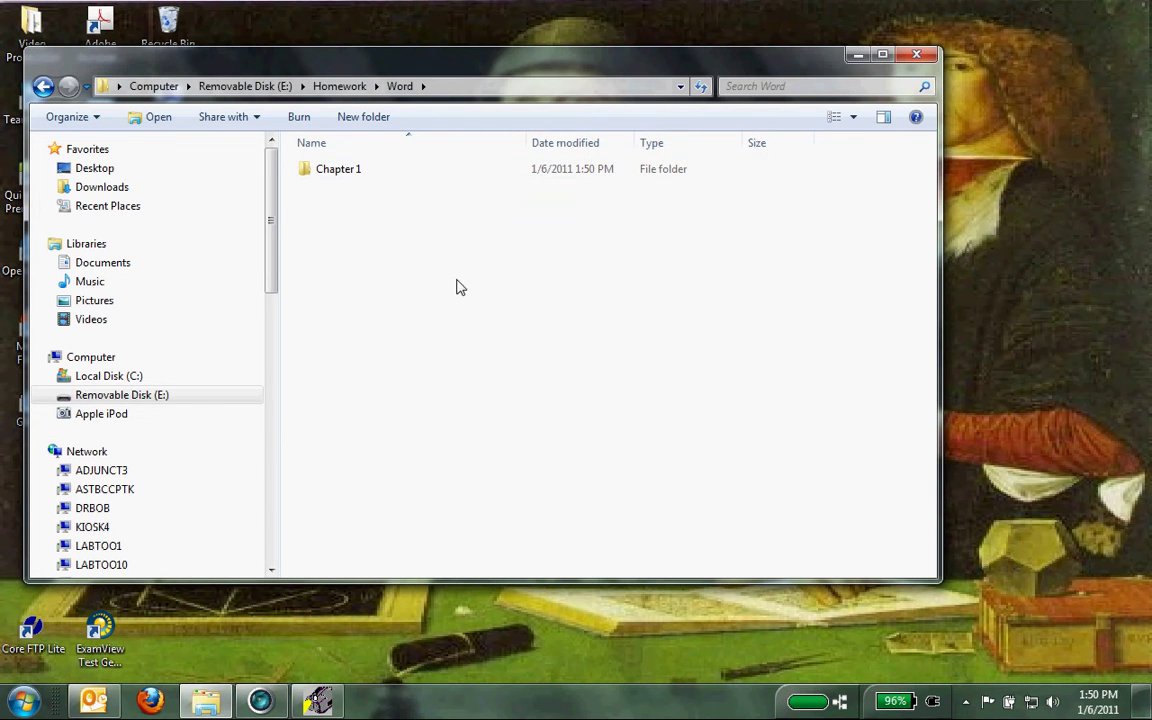
Step: Add a second subfolder named Chapter 2 beside Chapter 1 in the Word folder
right_click(413, 238)
mouse_move(486, 491)
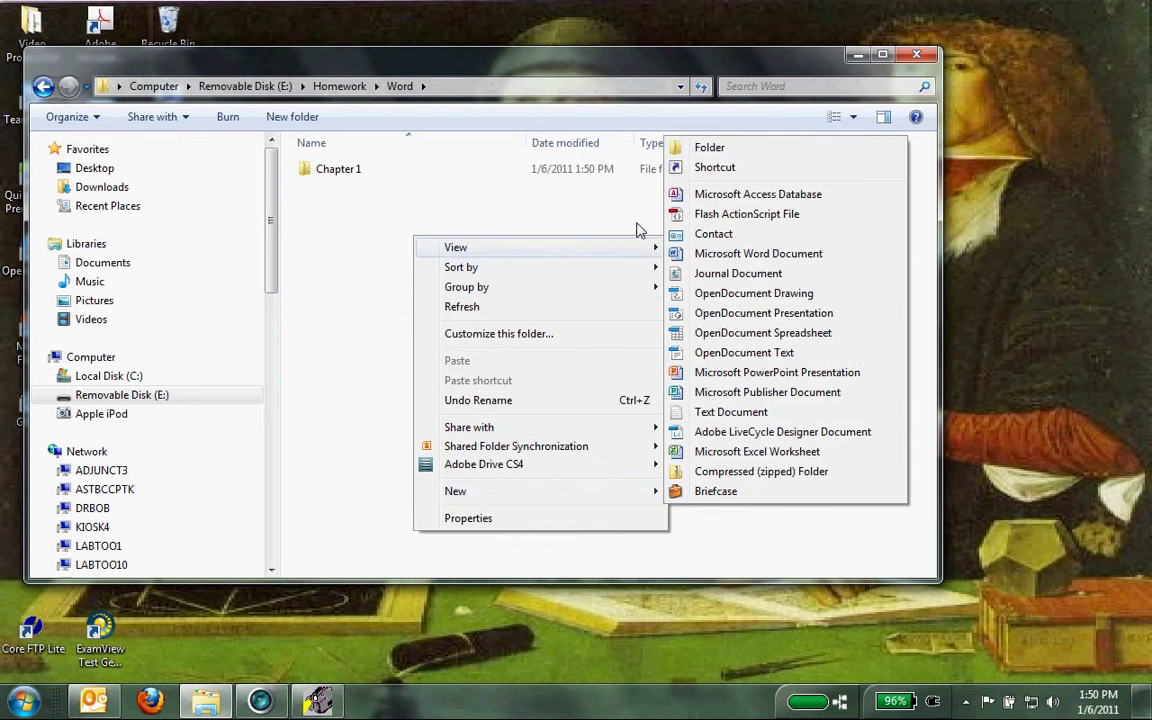
text(C)
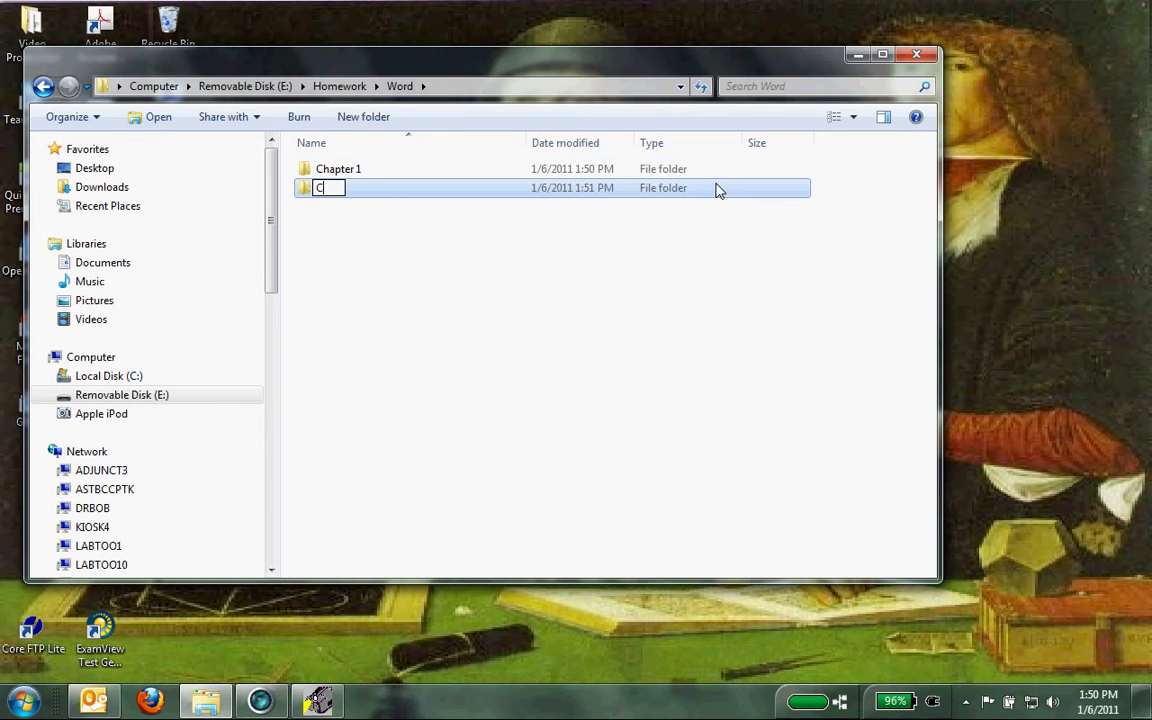
text(hapter)
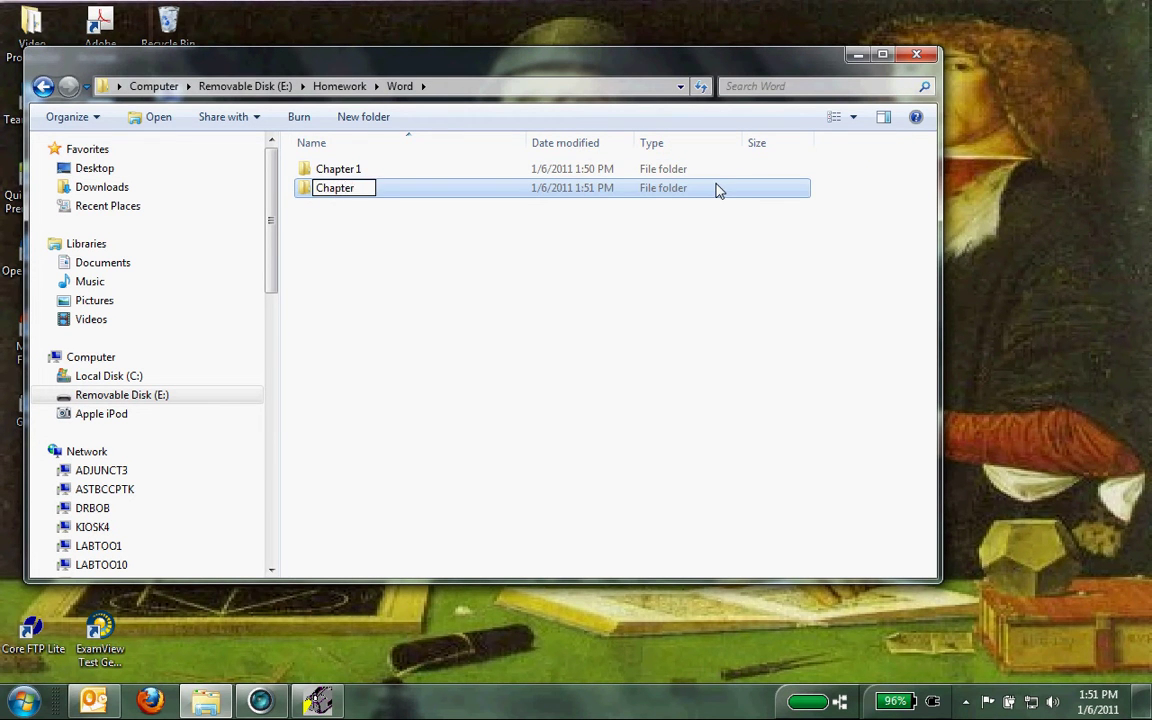
text( 2)
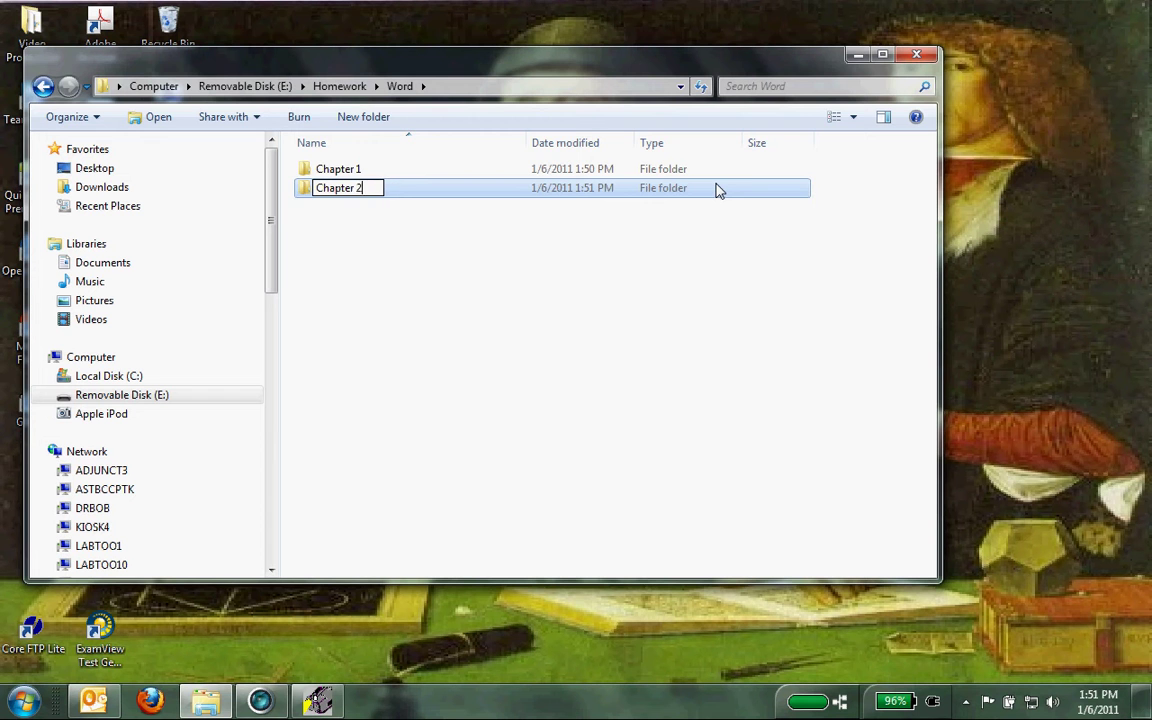
click(545, 302)
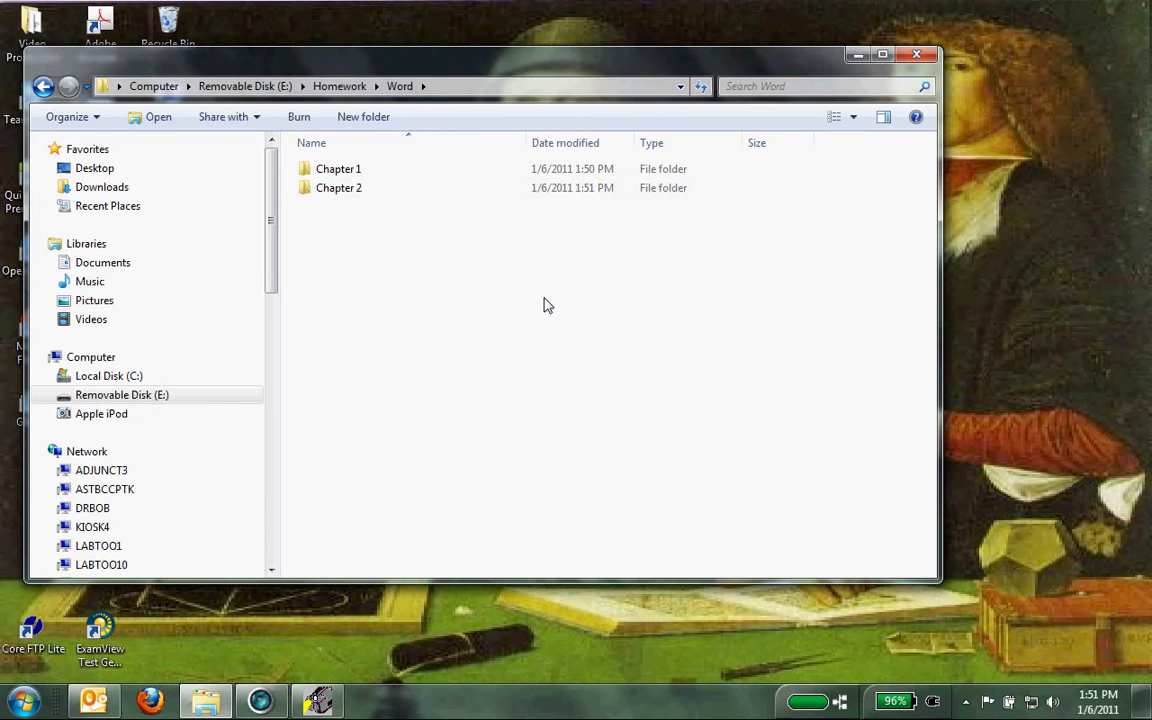
Step: Go back to the root of Removable Disk (E:) and reopen the Word folder inside Homework
click(240, 86)
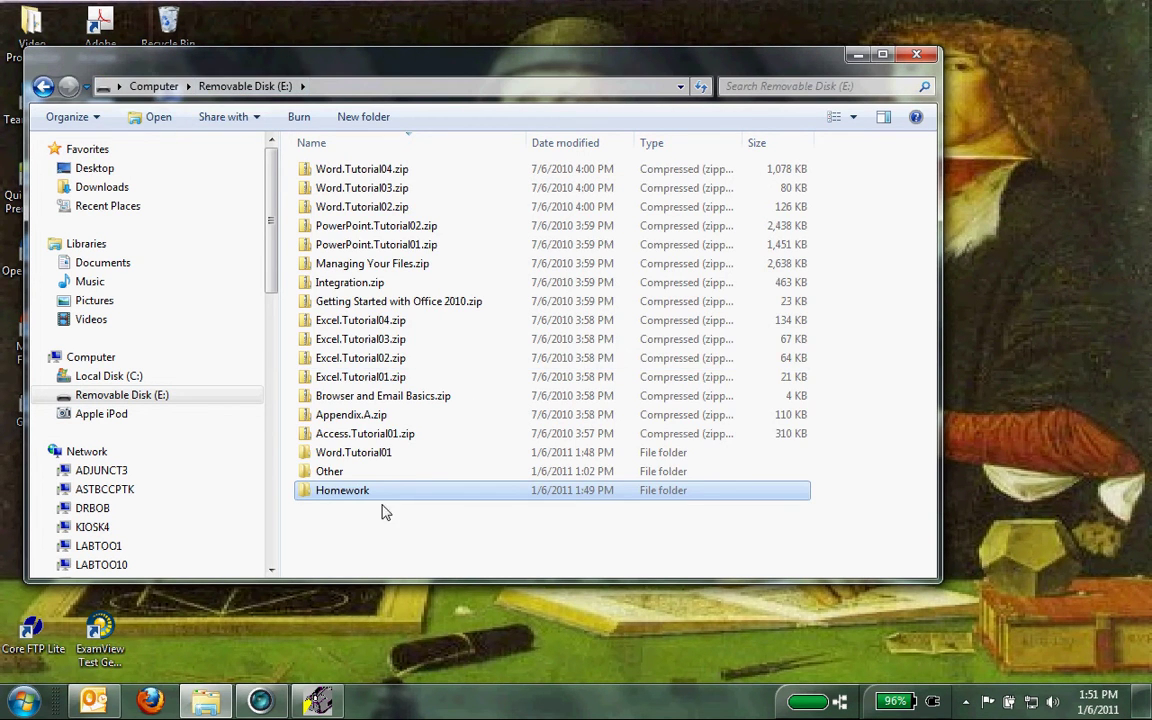
double_click(358, 492)
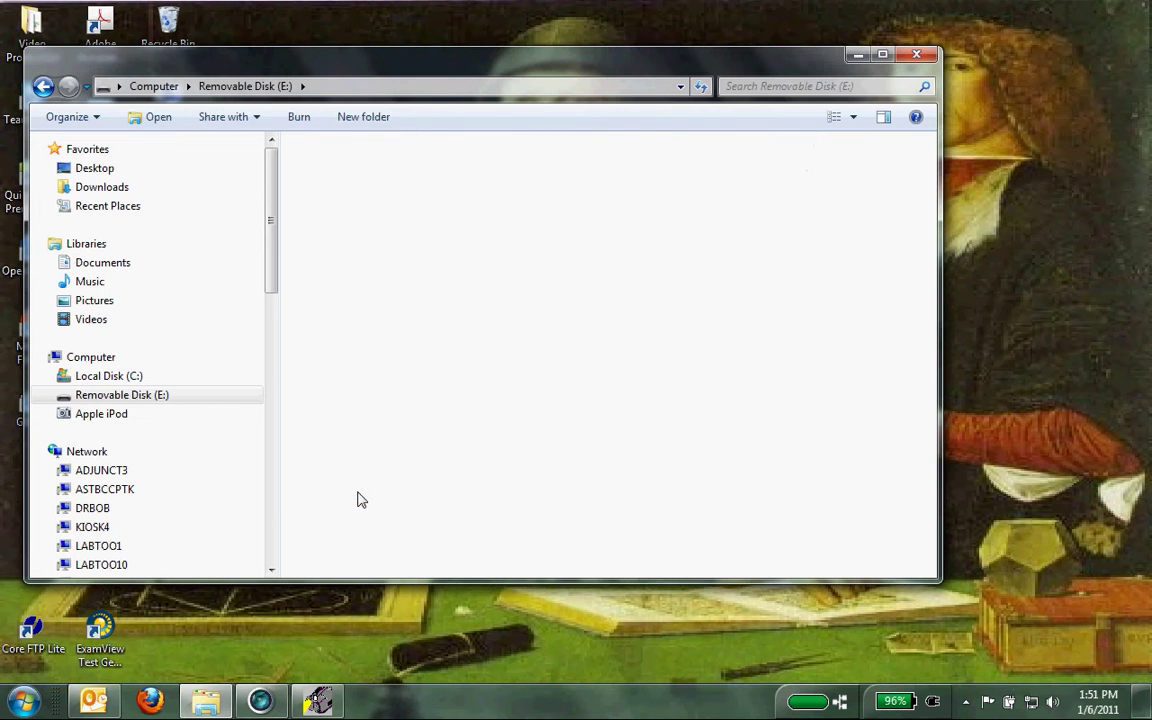
double_click(337, 171)
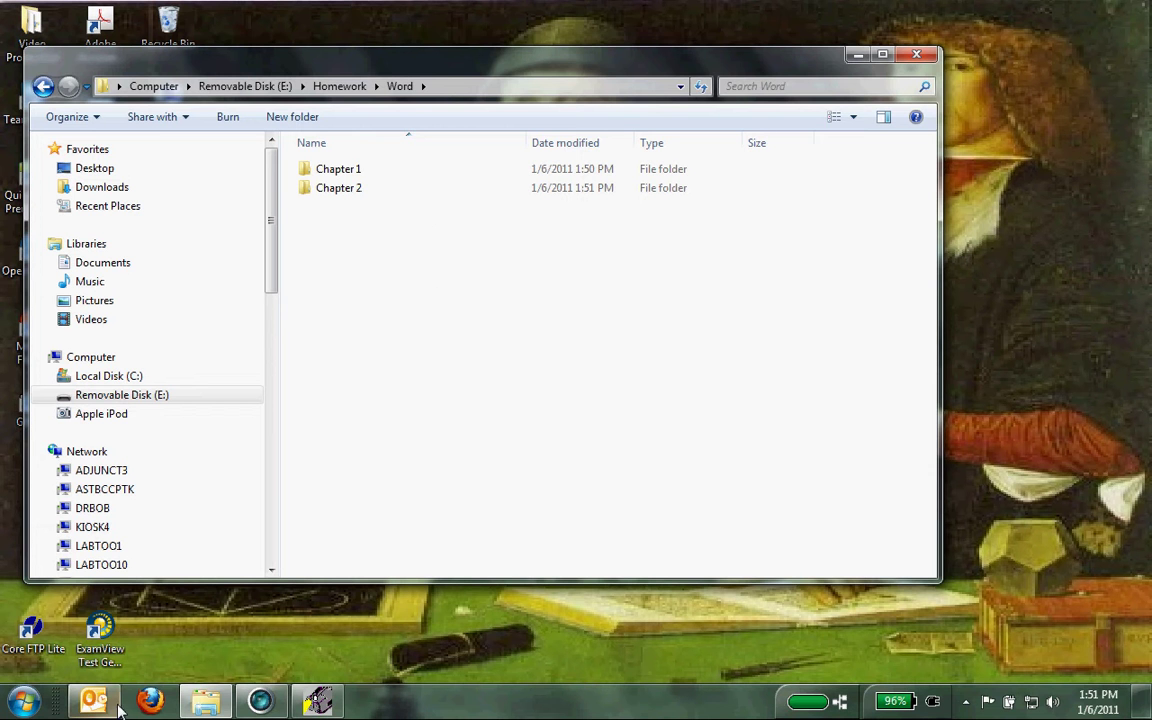
Step: Start Microsoft Word 2010 and write "This is a test." in the blank document
click(25, 700)
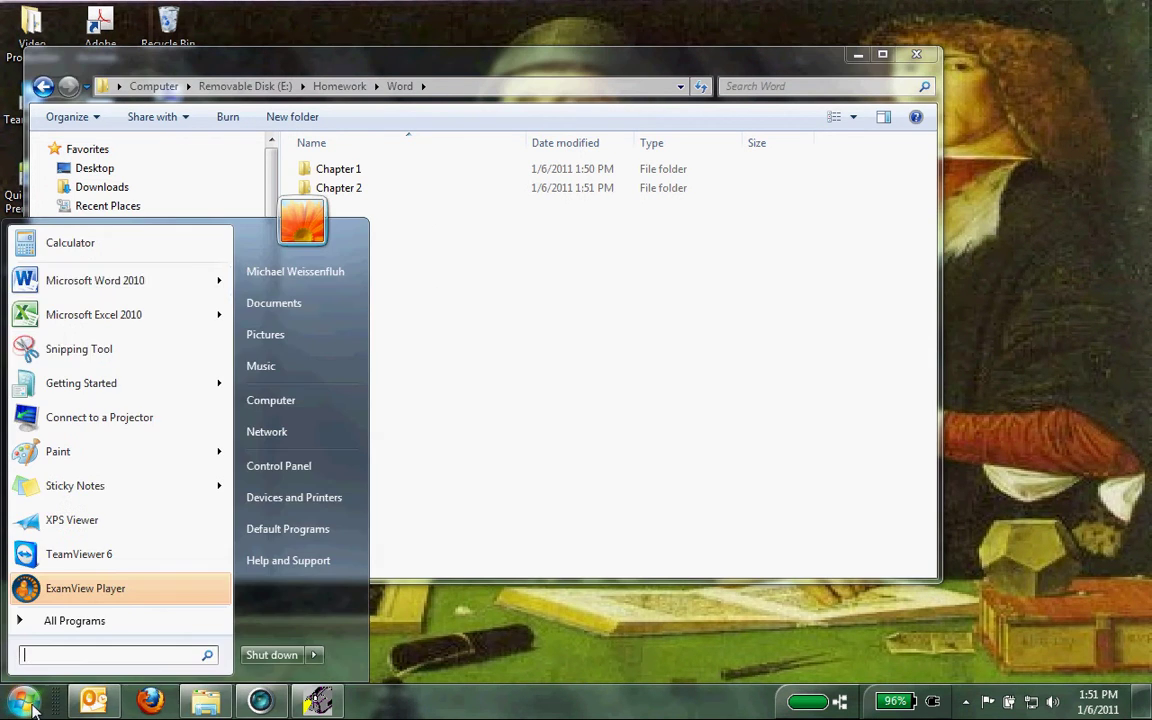
click(137, 283)
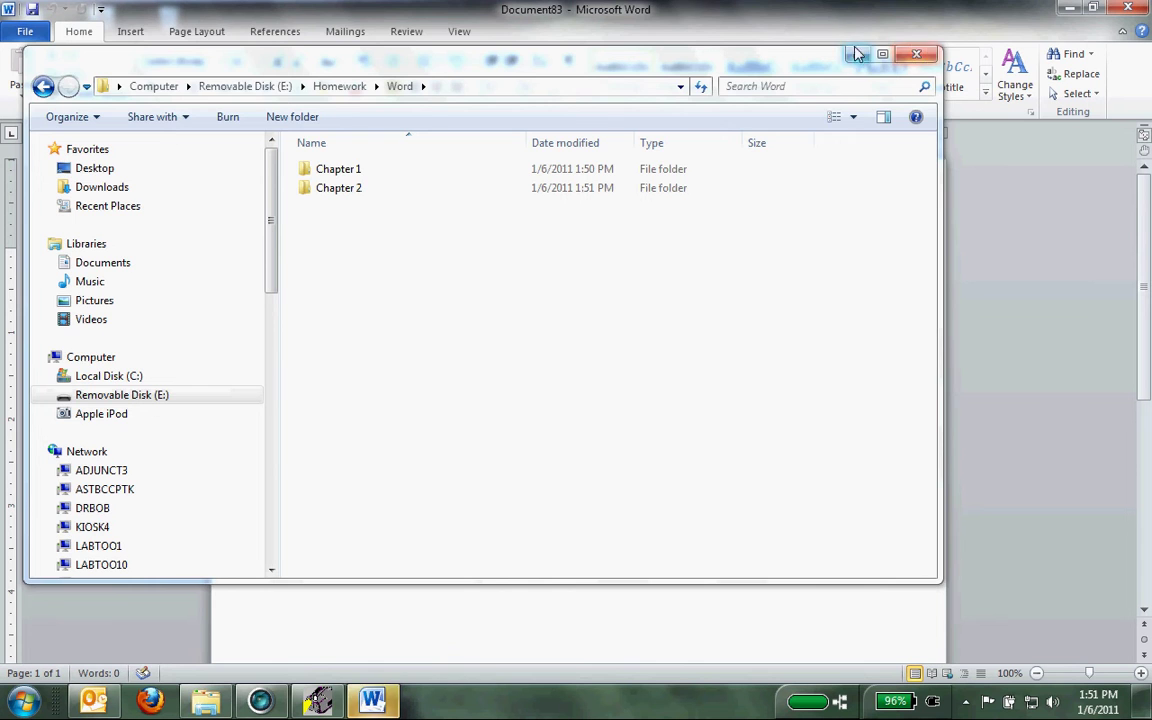
click(966, 190)
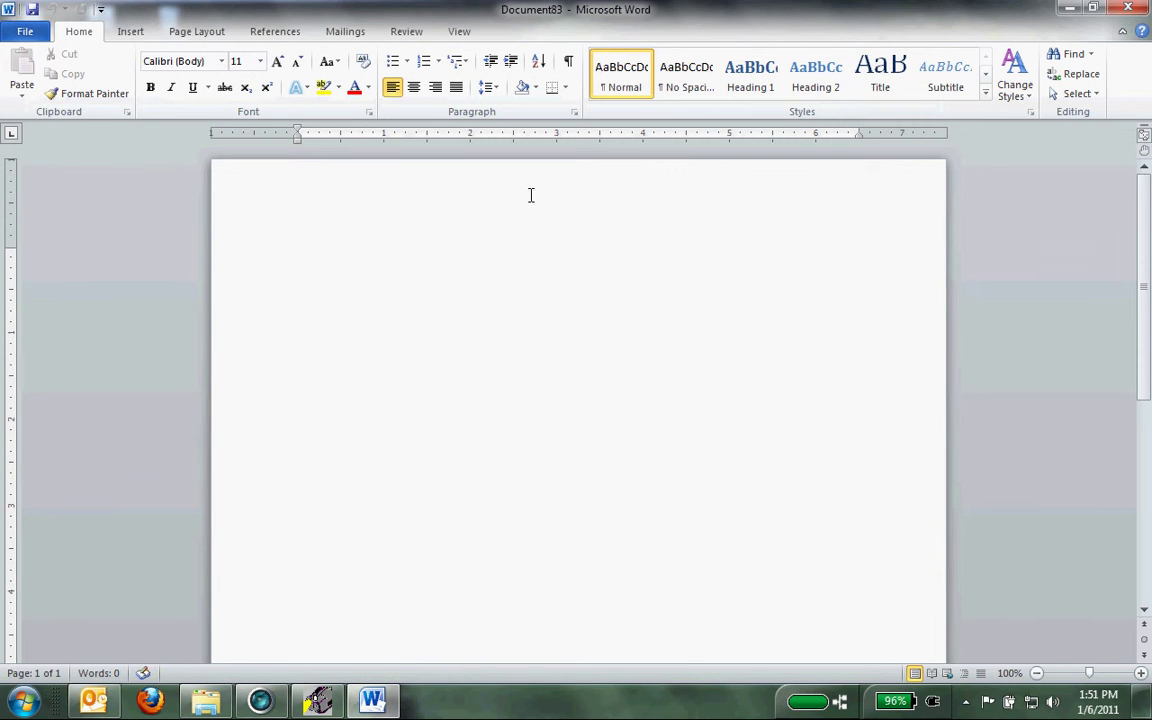
text(This si)
text(os)
text(is a te)
text(st.)
Step: Save the document as This is a test.docx in Homework > Word > Chapter 1 on Removable Disk (E:), and close Word
click(25, 31)
click(41, 87)
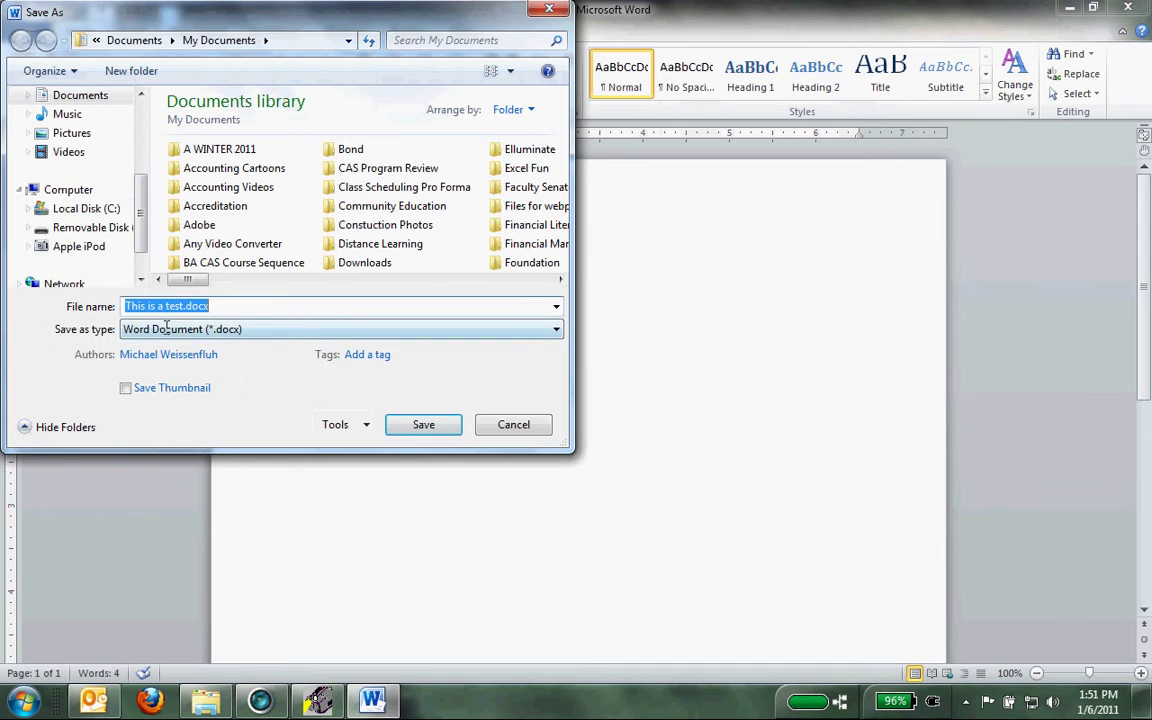
scroll(95, 150, down, 1)
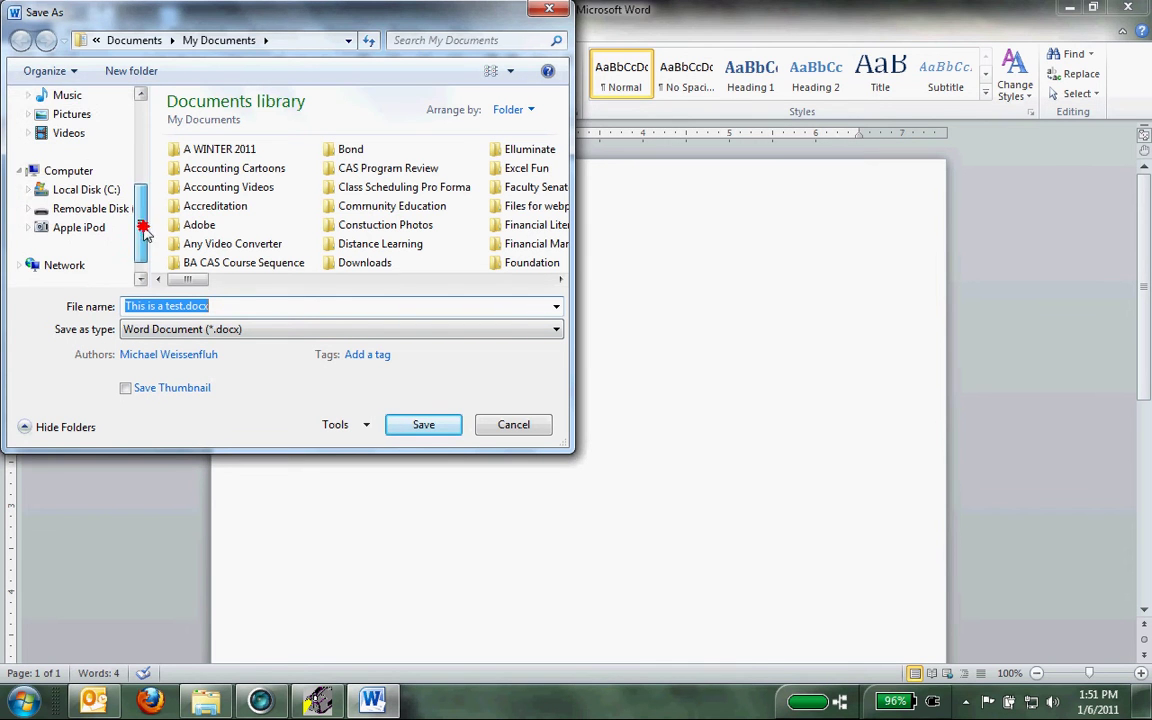
click(88, 212)
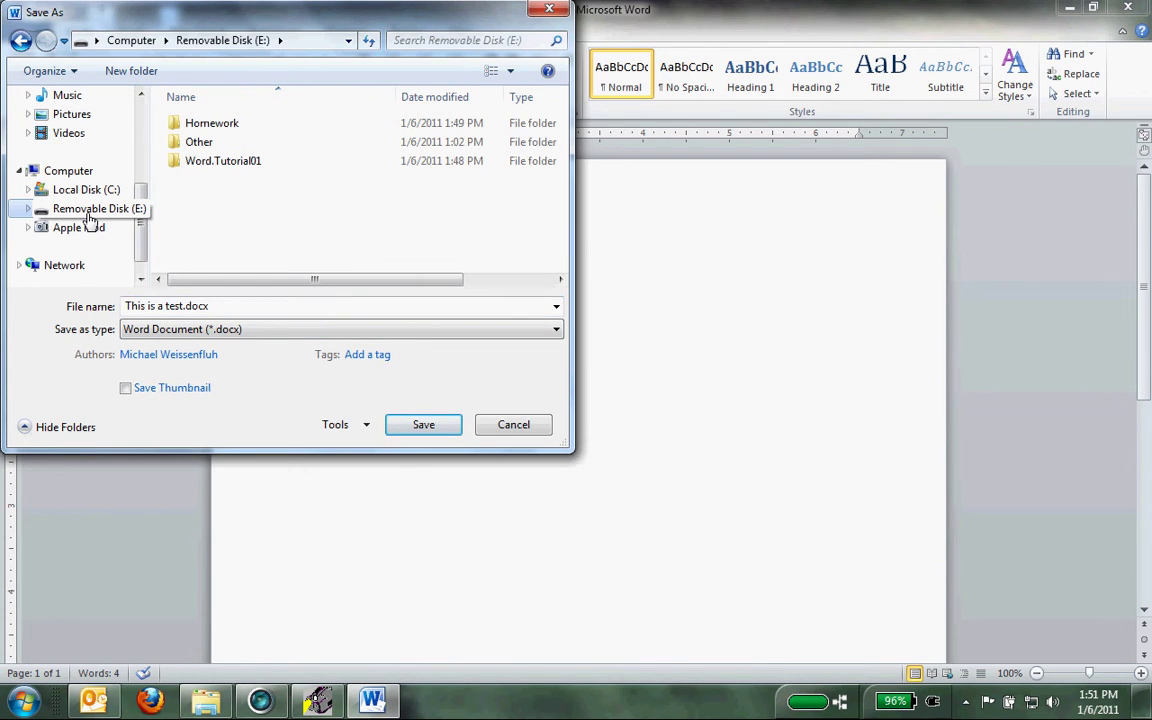
double_click(196, 123)
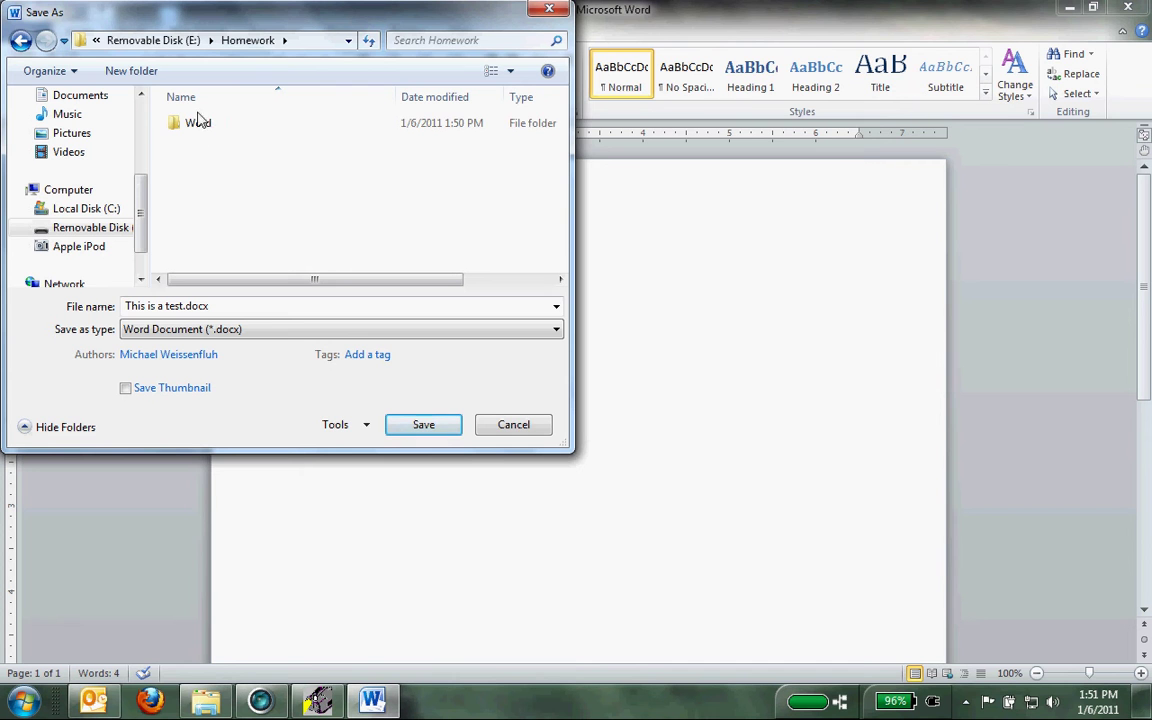
double_click(198, 122)
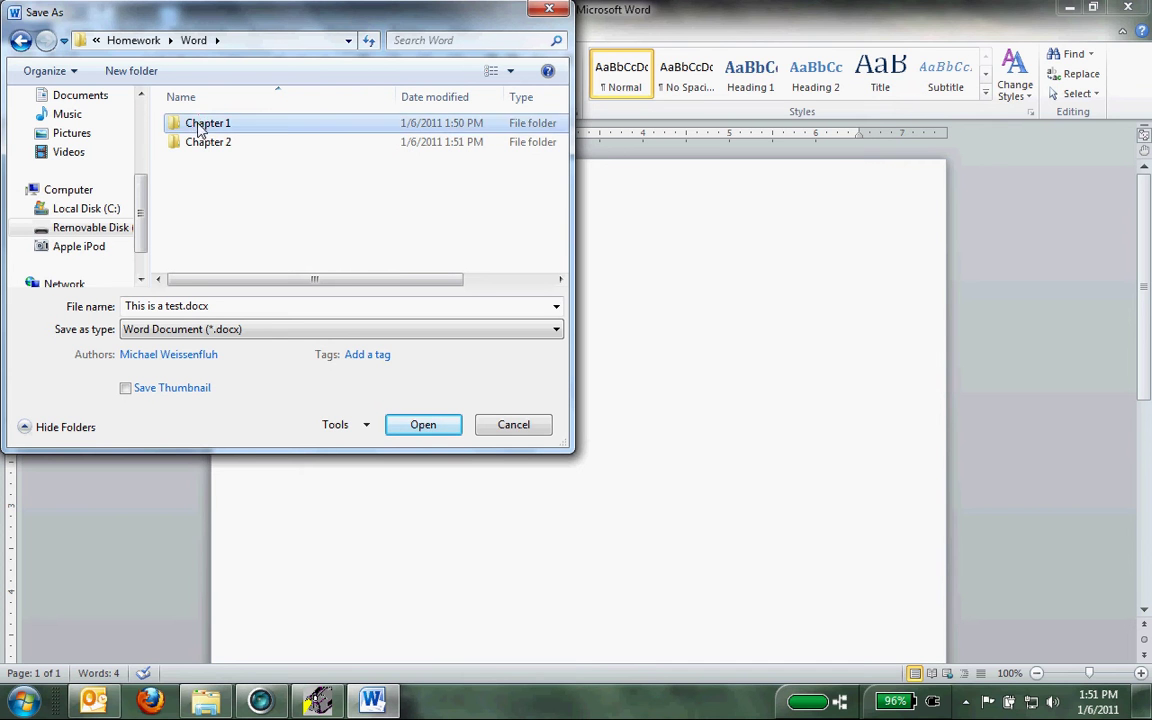
double_click(199, 124)
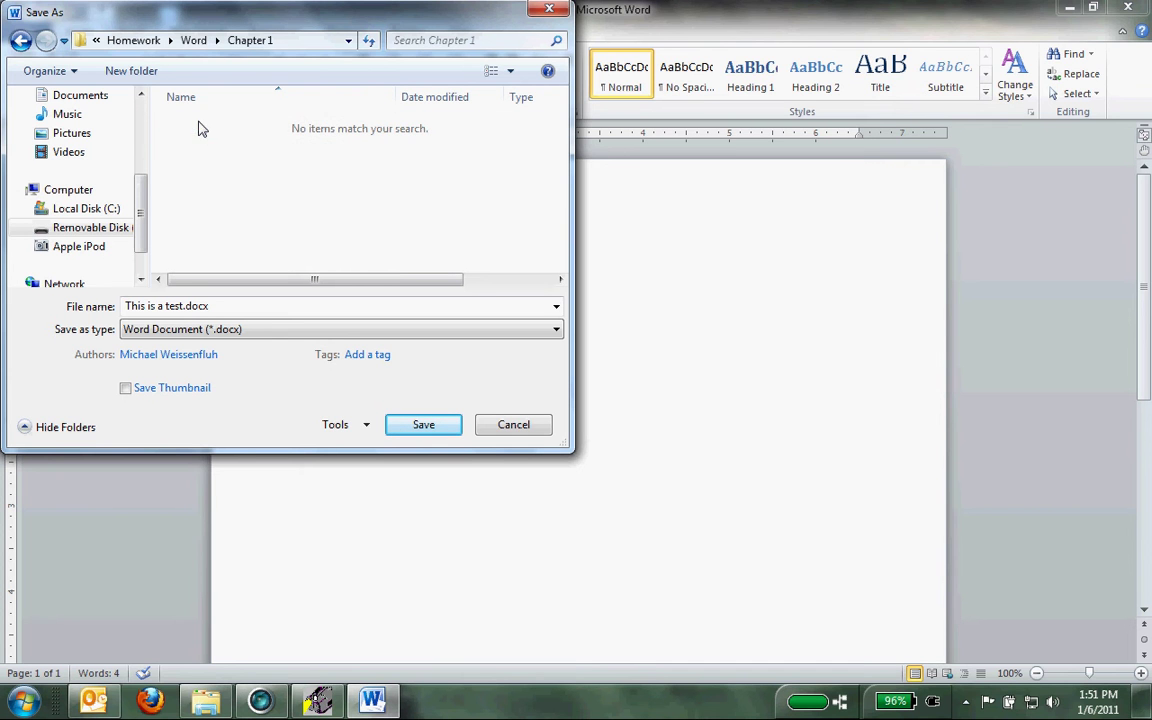
click(418, 424)
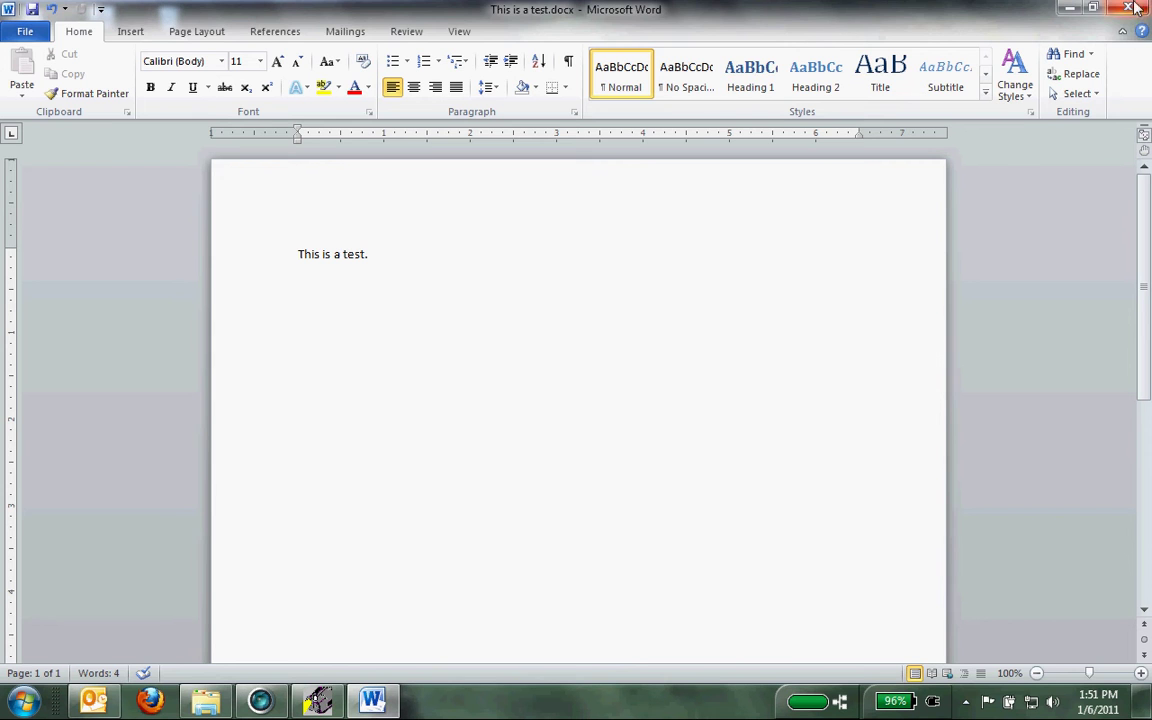
click(1133, 9)
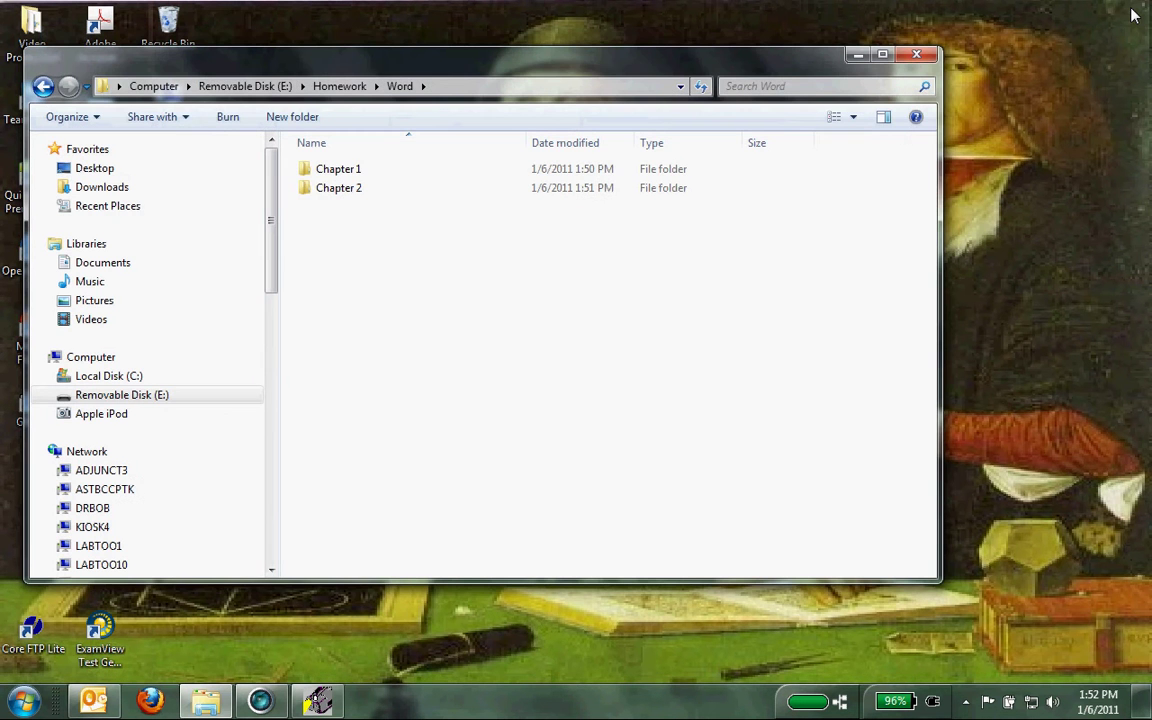
Step: In a new Windows Explorer window, browse Removable Disk (E:) through Homework and Word to the Chapter 1 folder
click(858, 54)
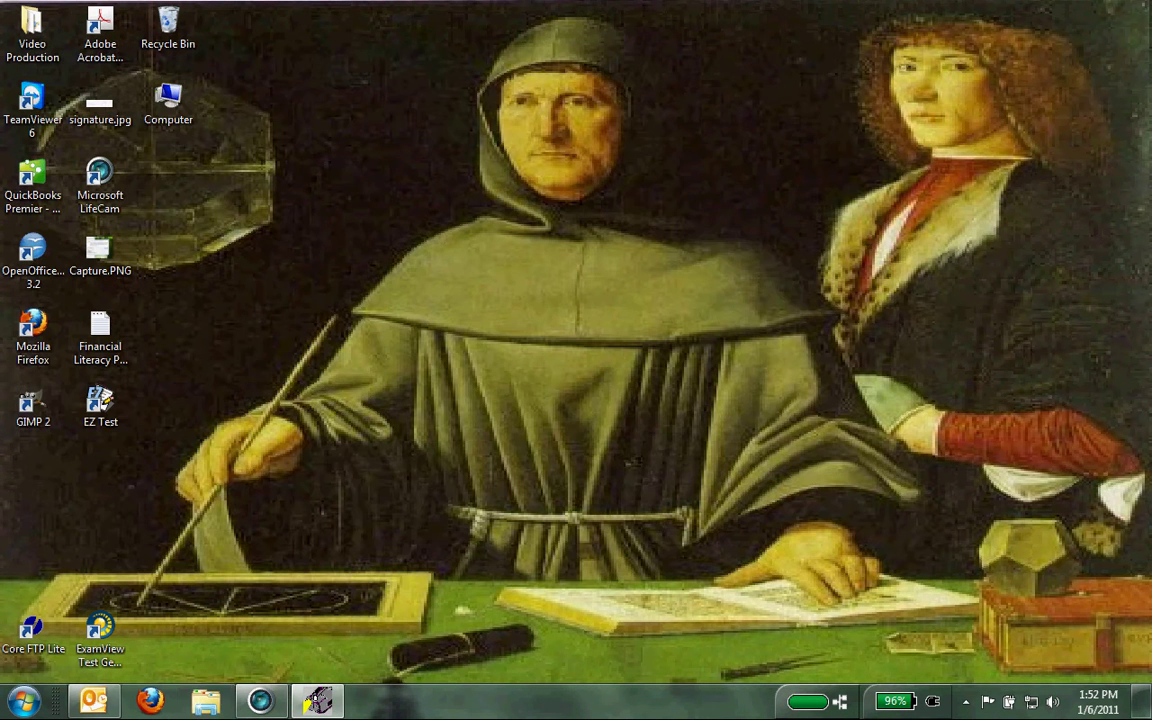
click(205, 701)
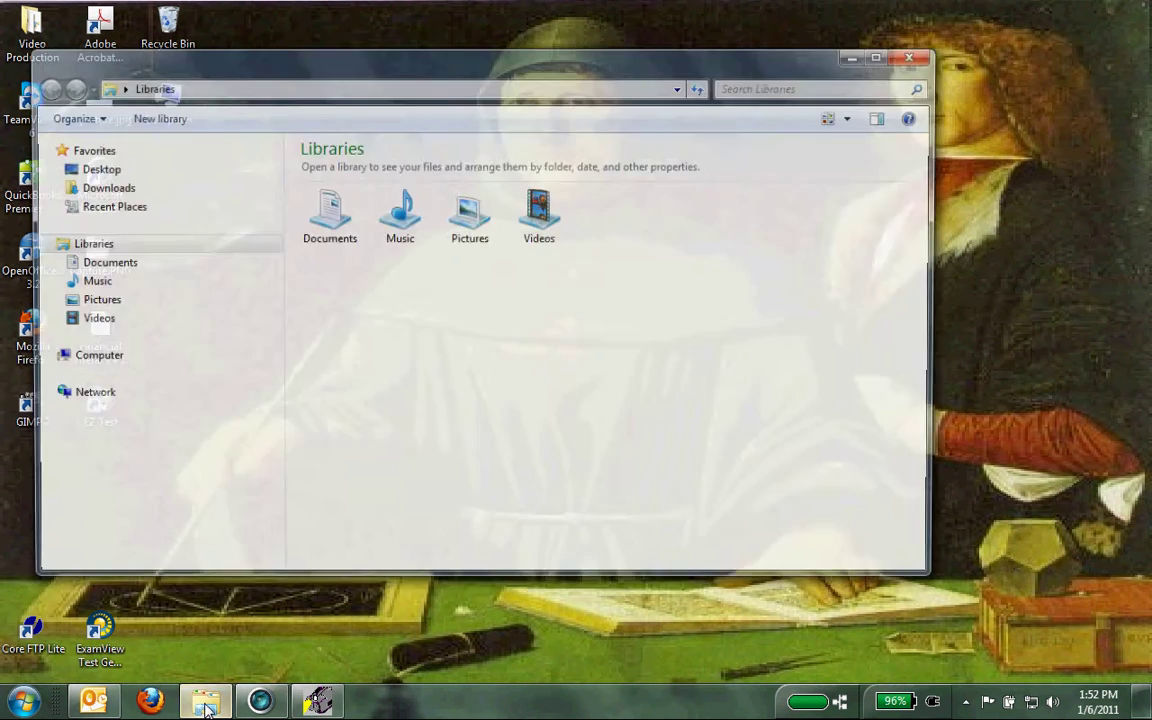
click(133, 398)
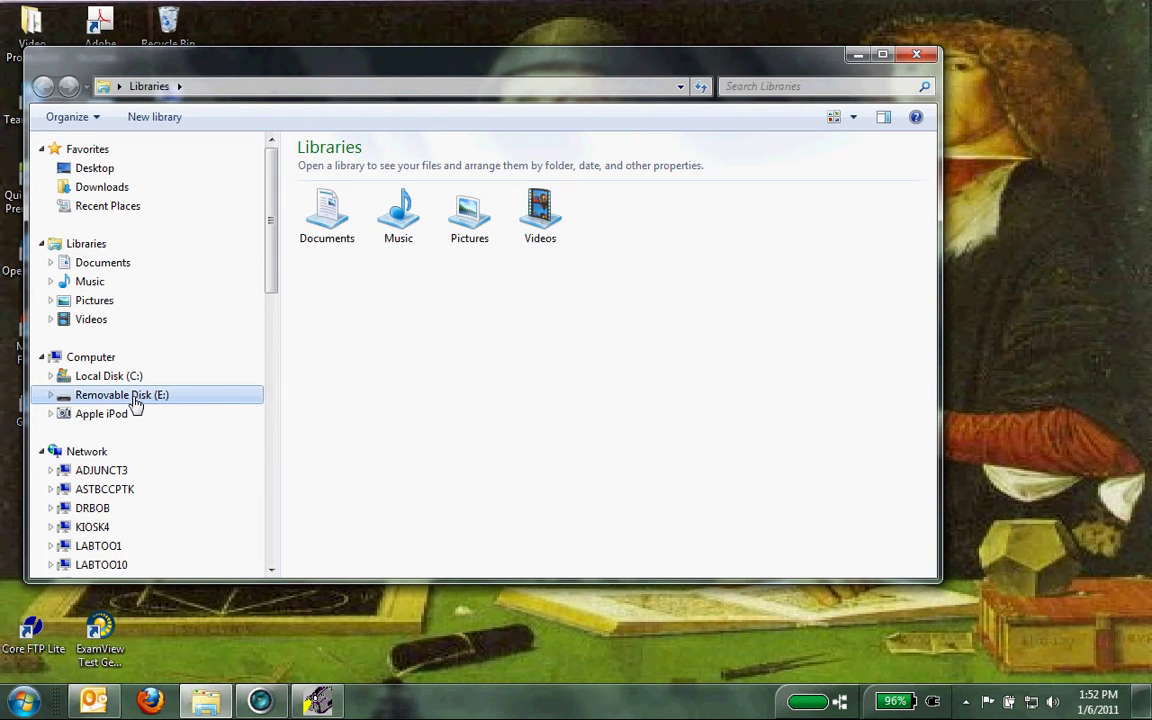
double_click(335, 492)
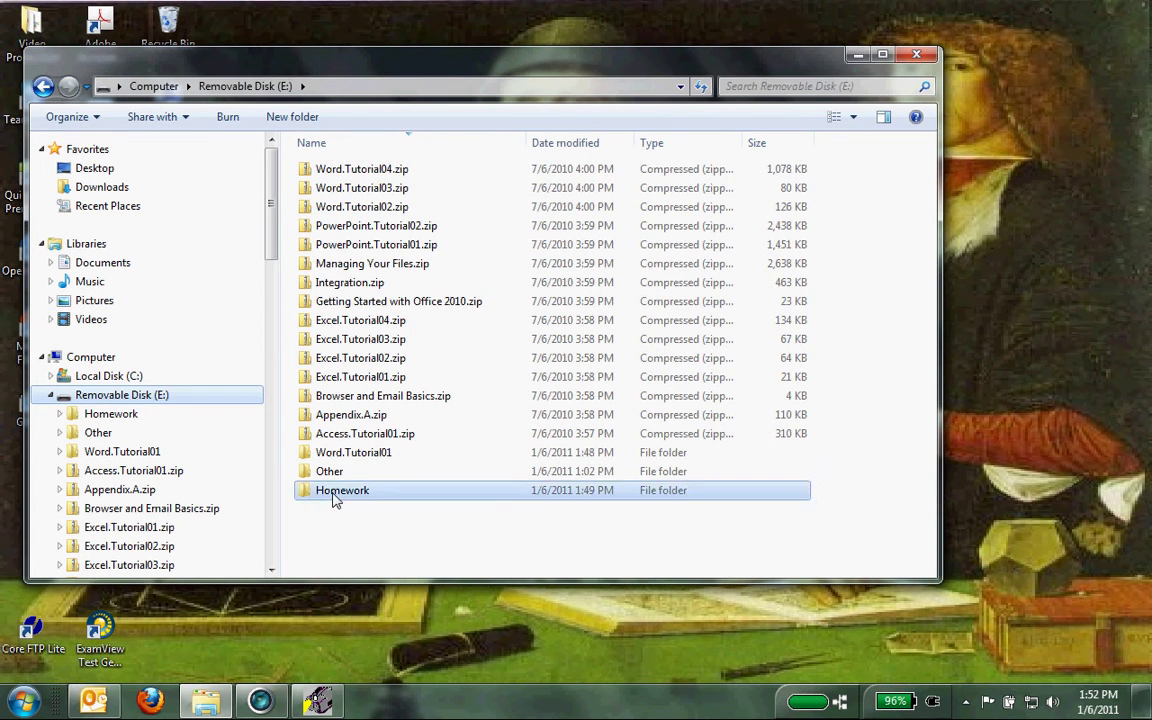
click(308, 176)
double_click(308, 176)
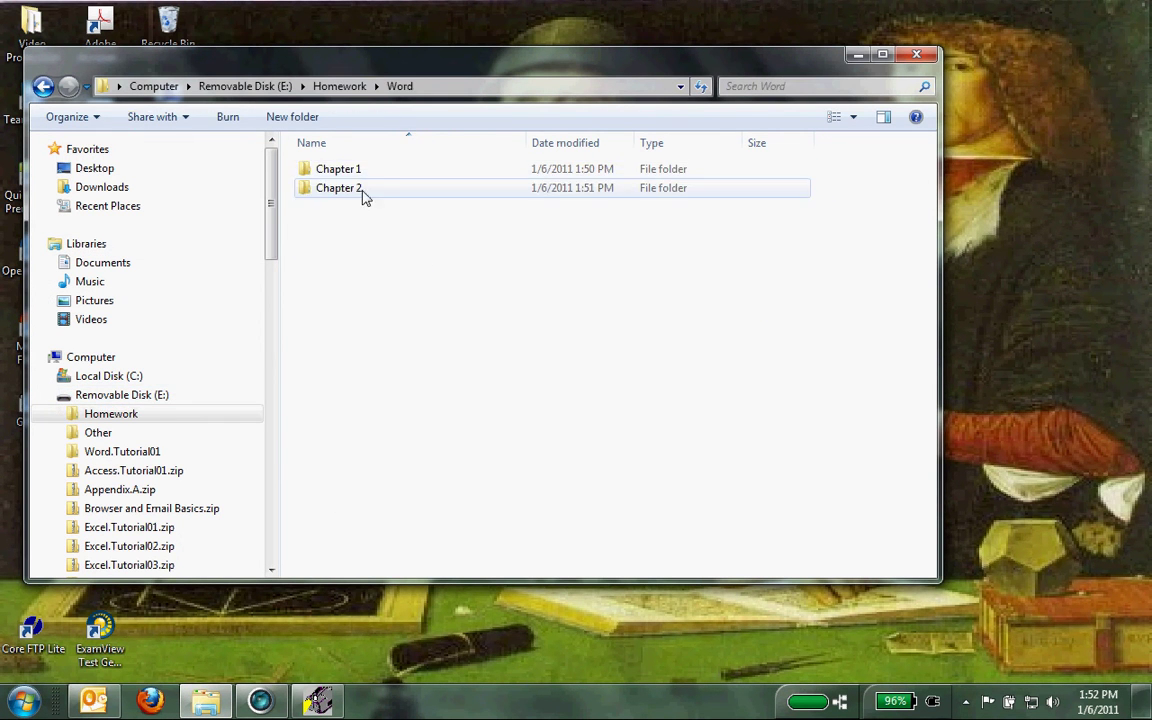
double_click(352, 170)
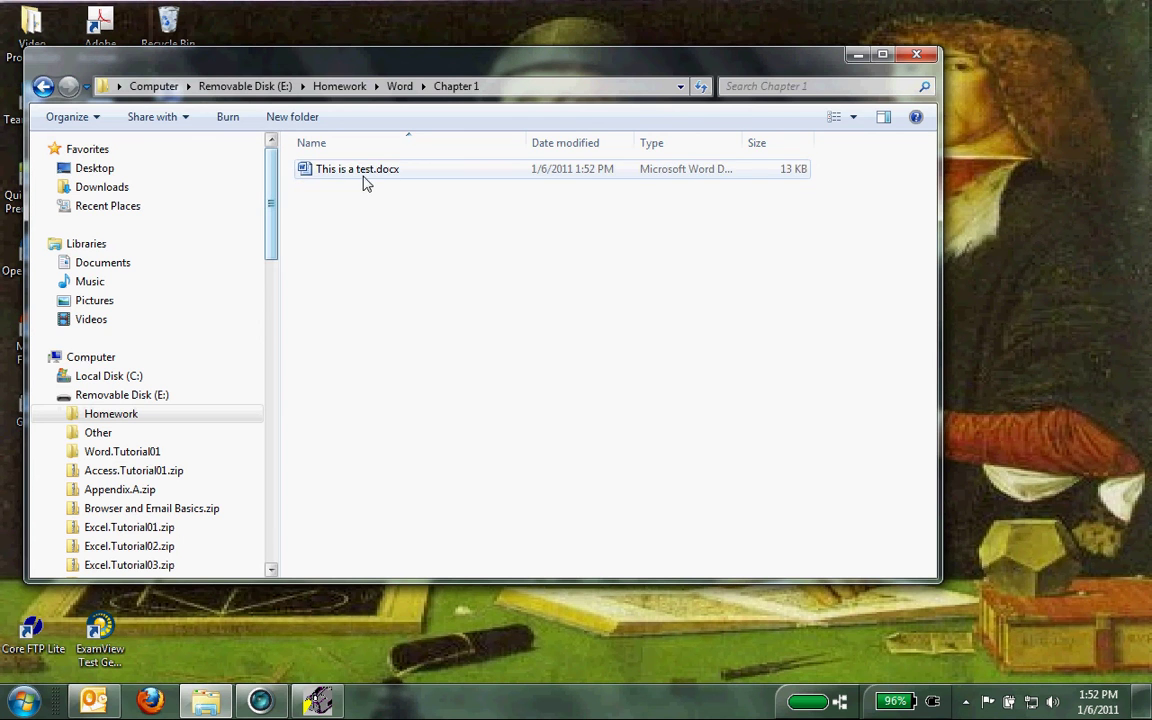
Step: Open This is a test.docx from the Chapter 1 folder to check its content, and close it again
double_click(378, 172)
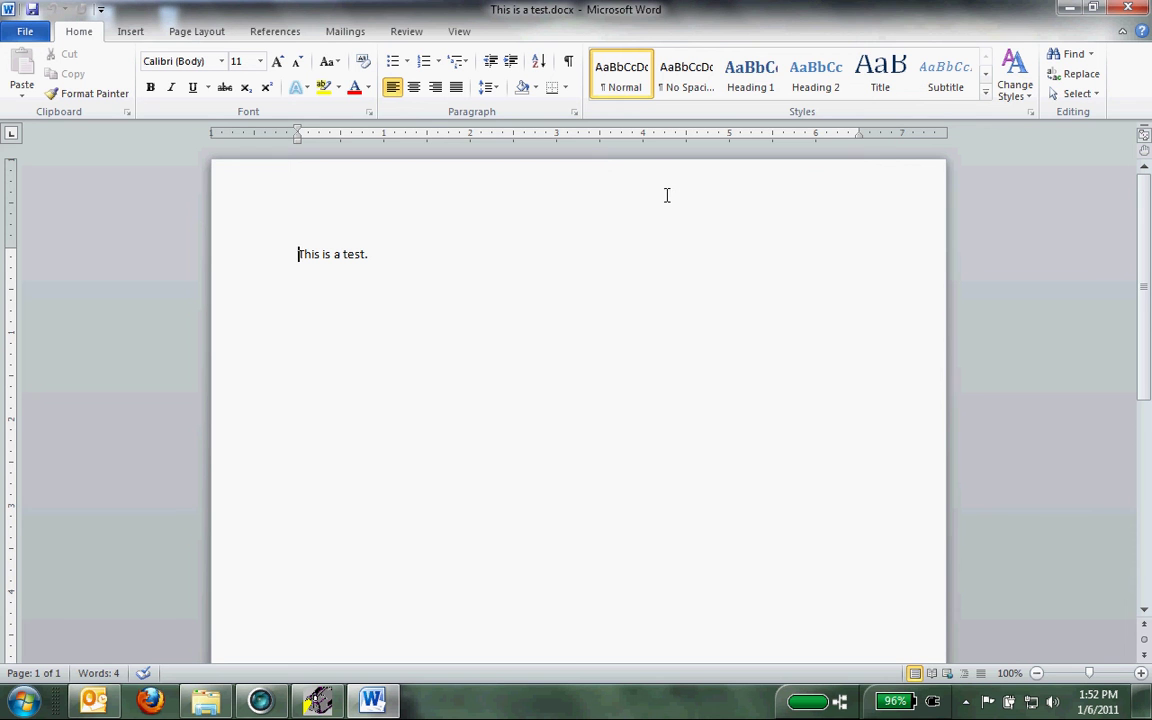
click(419, 259)
key(alt+F4)
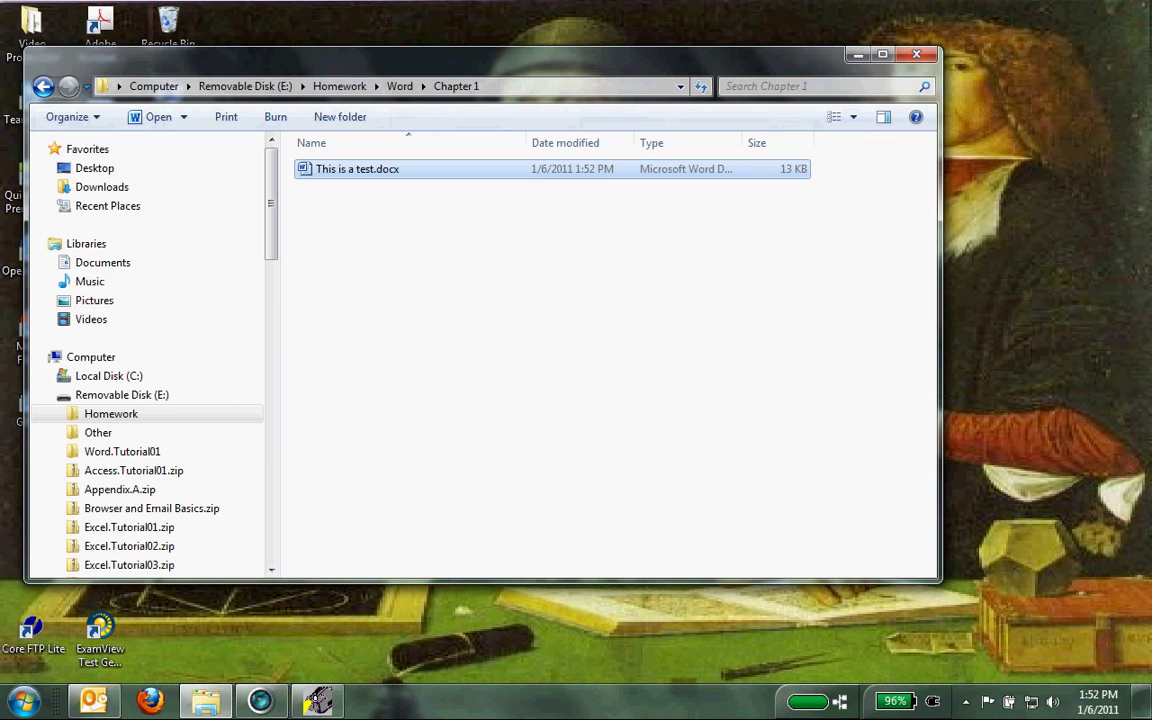
click(316, 702)
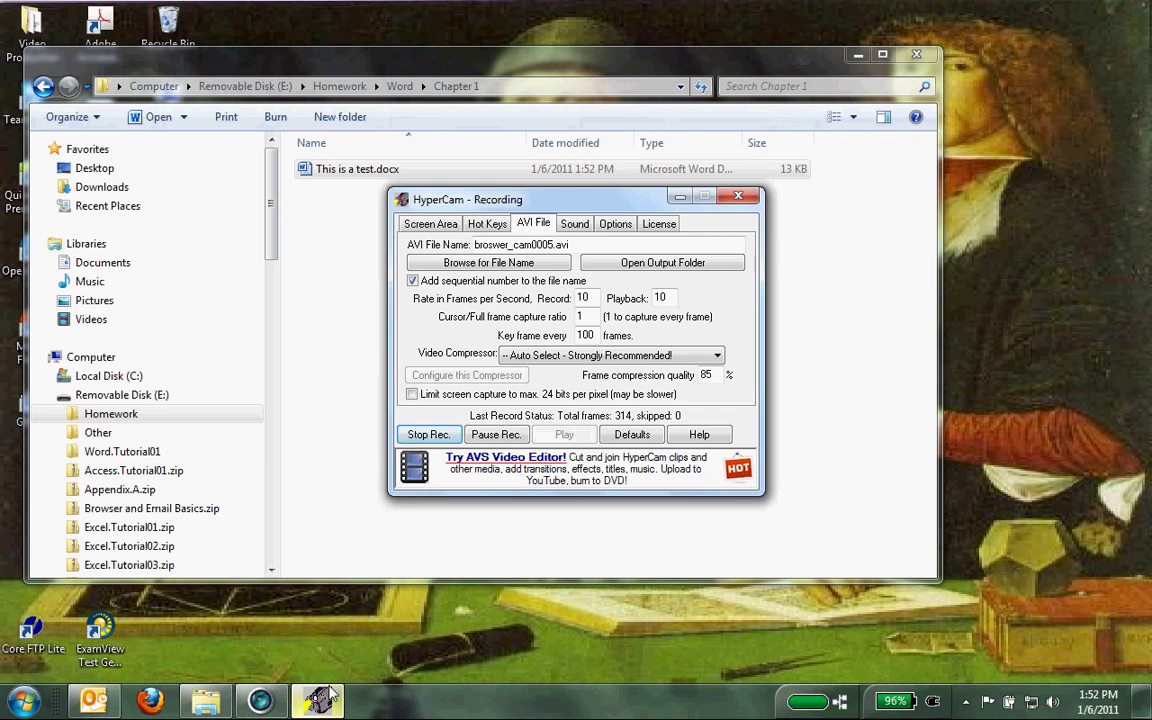